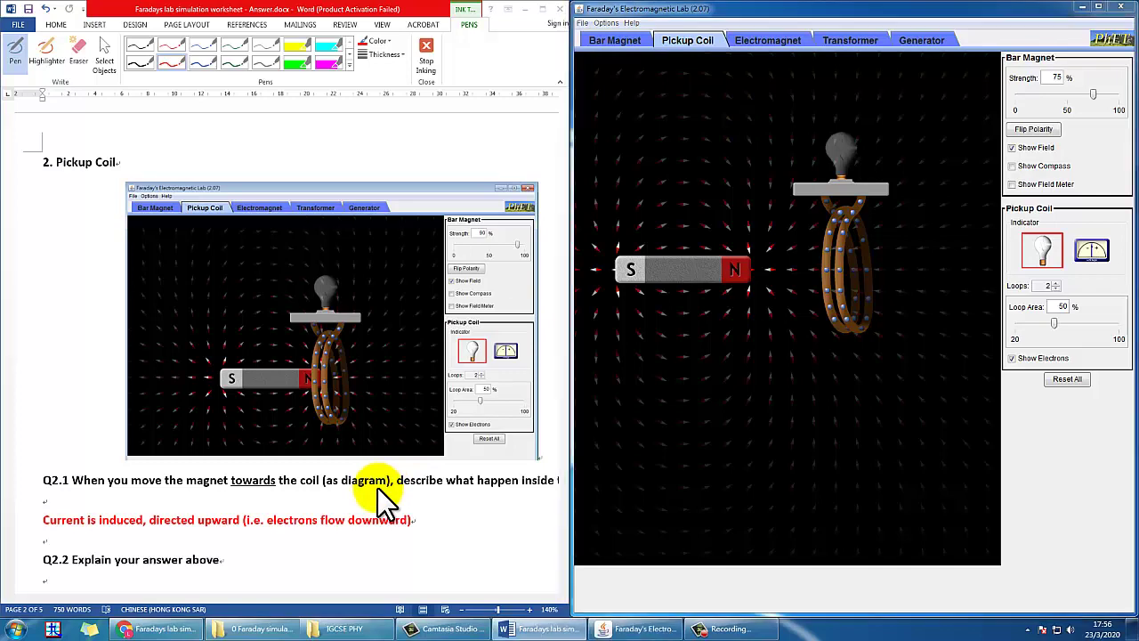
Scroll to the Pickup Coil section, where Q2.1 shows an upward induced current with electrons flowing downward.
{"action": "scroll", "coordinate": [383, 489], "scroll_direction": "down", "scroll_amount": 2}
Push the bar magnet into the pickup coil, pull it out, then push it back in.
{"action": "scroll", "coordinate": [391, 468], "scroll_direction": "down", "scroll_amount": 1}
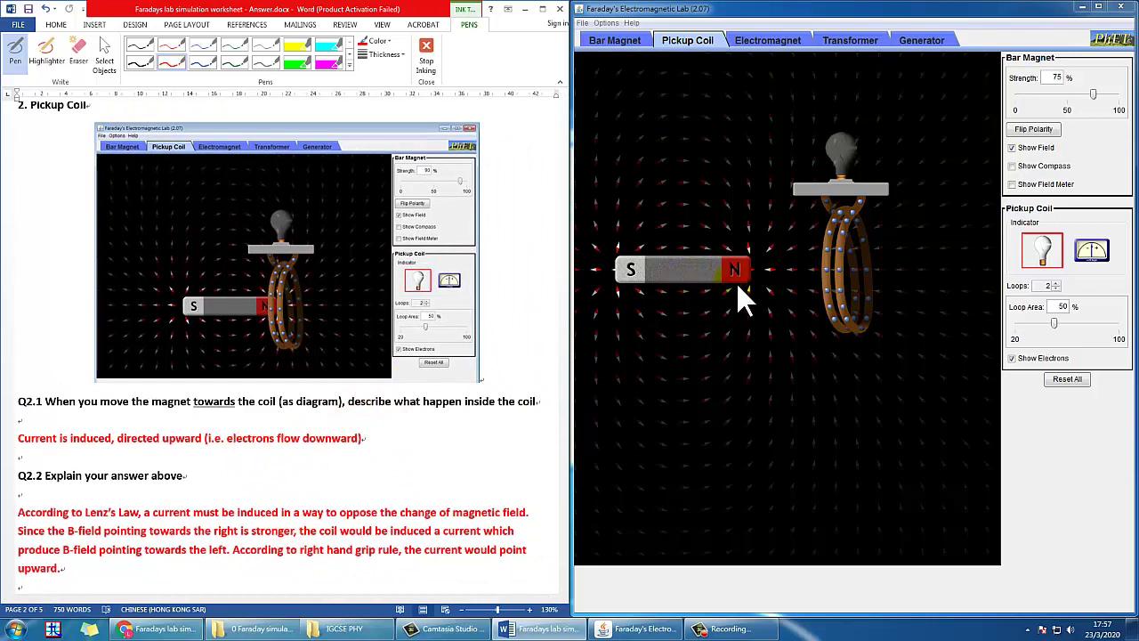
{"action": "left_click_drag", "start_coordinate": [703, 300], "coordinate": [793, 293]}
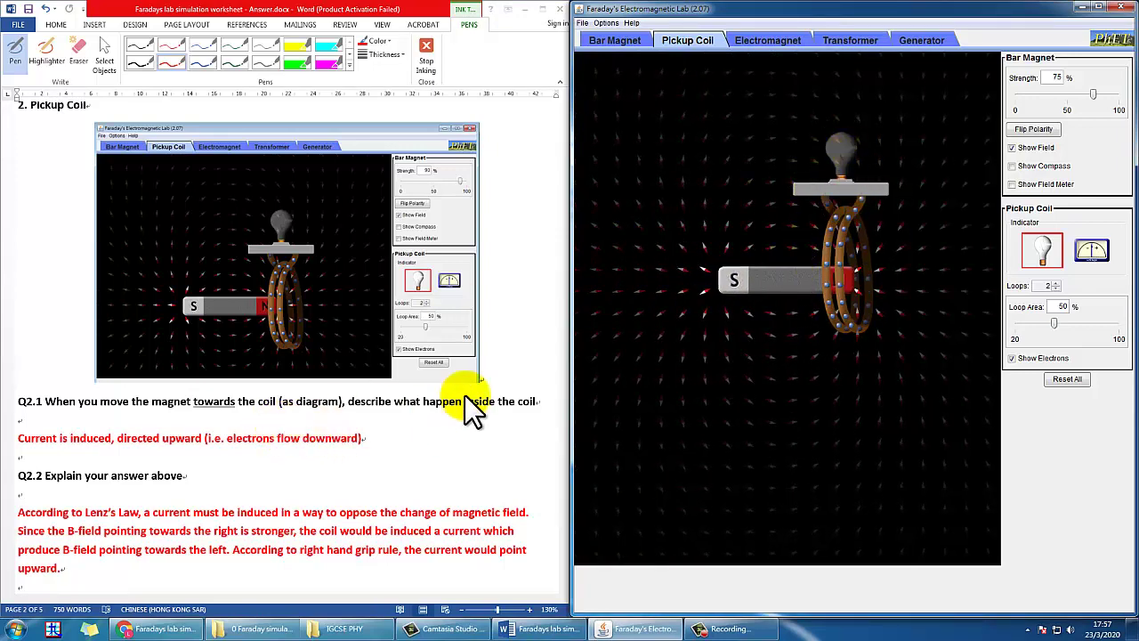
{"action": "left_click_drag", "start_coordinate": [794, 289], "coordinate": [815, 300]}
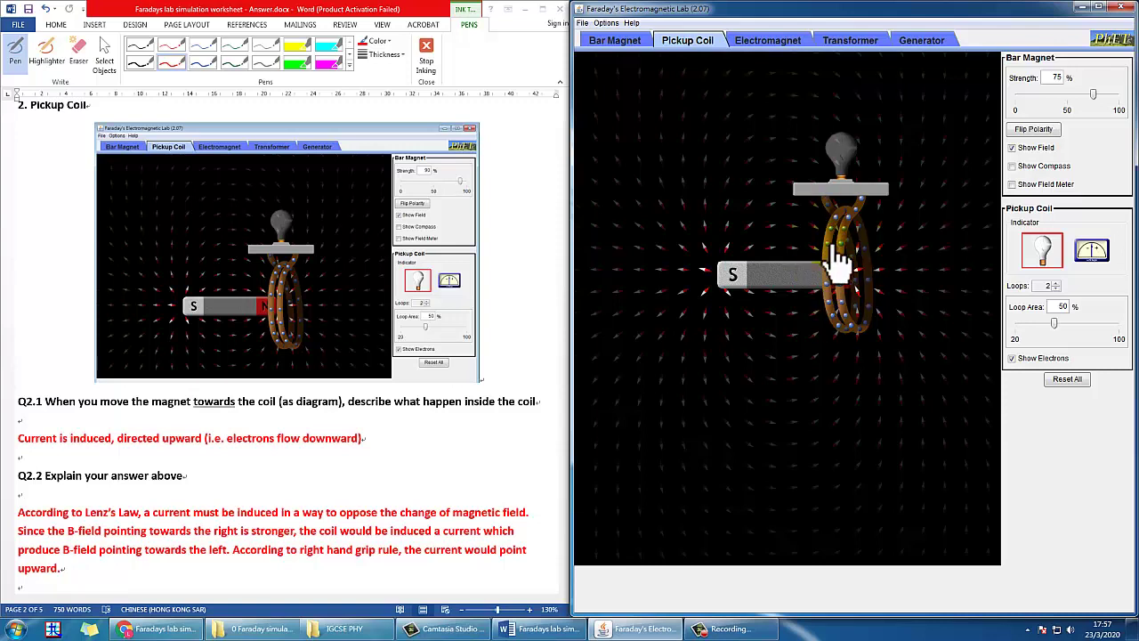
{"action": "mouse_move", "coordinate": [785, 300]}
{"action": "left_mouse_down"}
{"action": "mouse_move", "coordinate": [722, 297]}
{"action": "mouse_move", "coordinate": [771, 298]}
{"action": "left_mouse_up"}
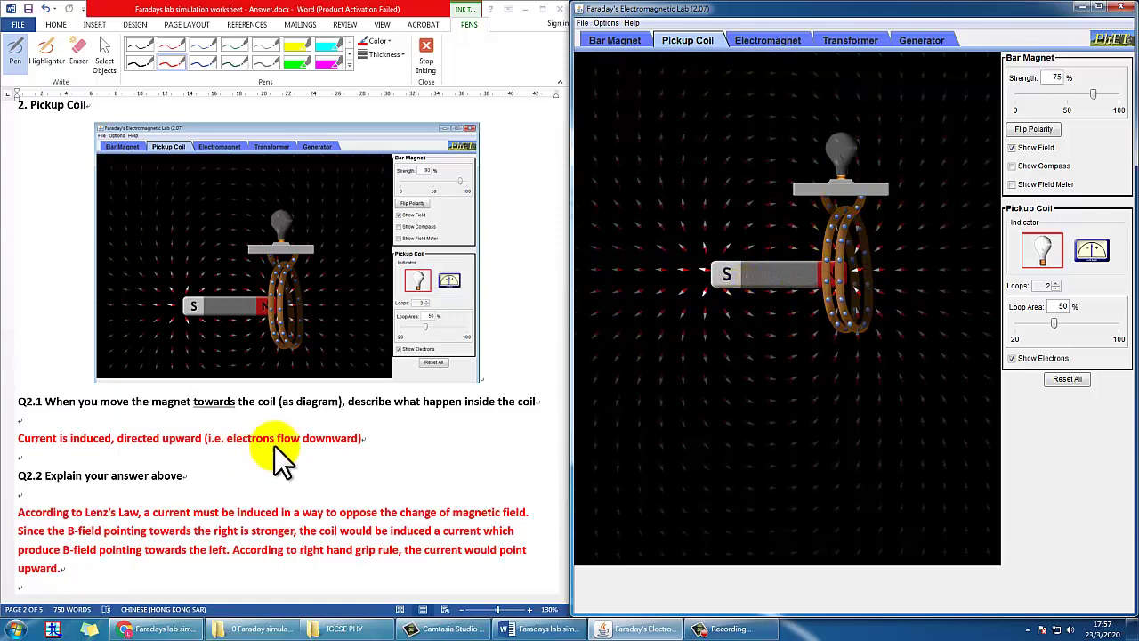
{"action": "left_click", "coordinate": [105, 445]}
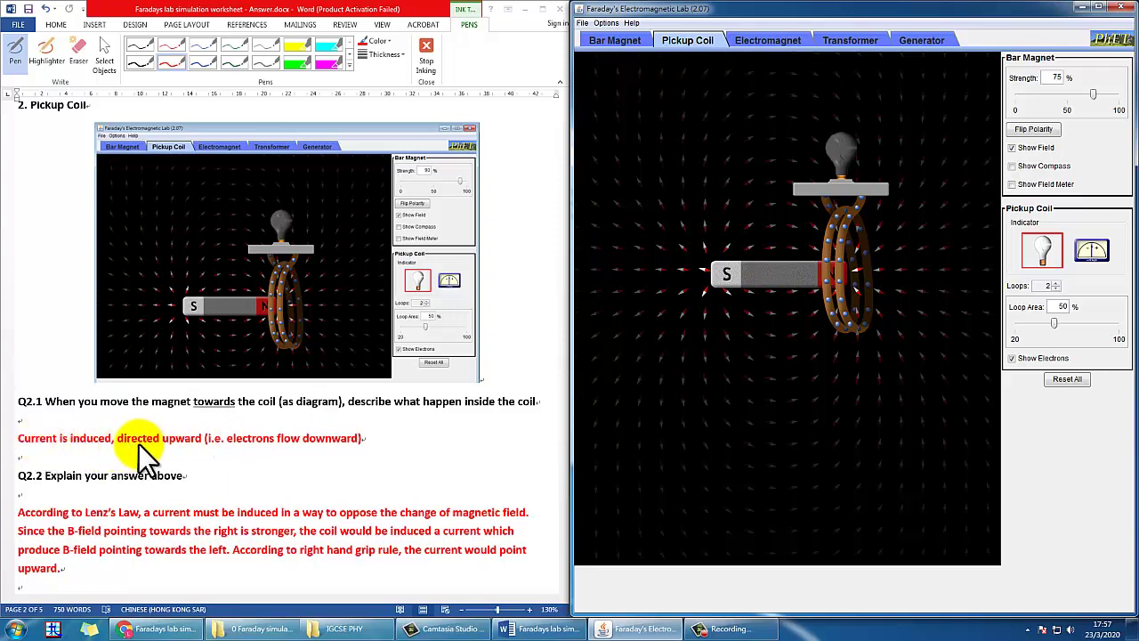
{"action": "left_click_drag", "start_coordinate": [801, 279], "coordinate": [825, 286]}
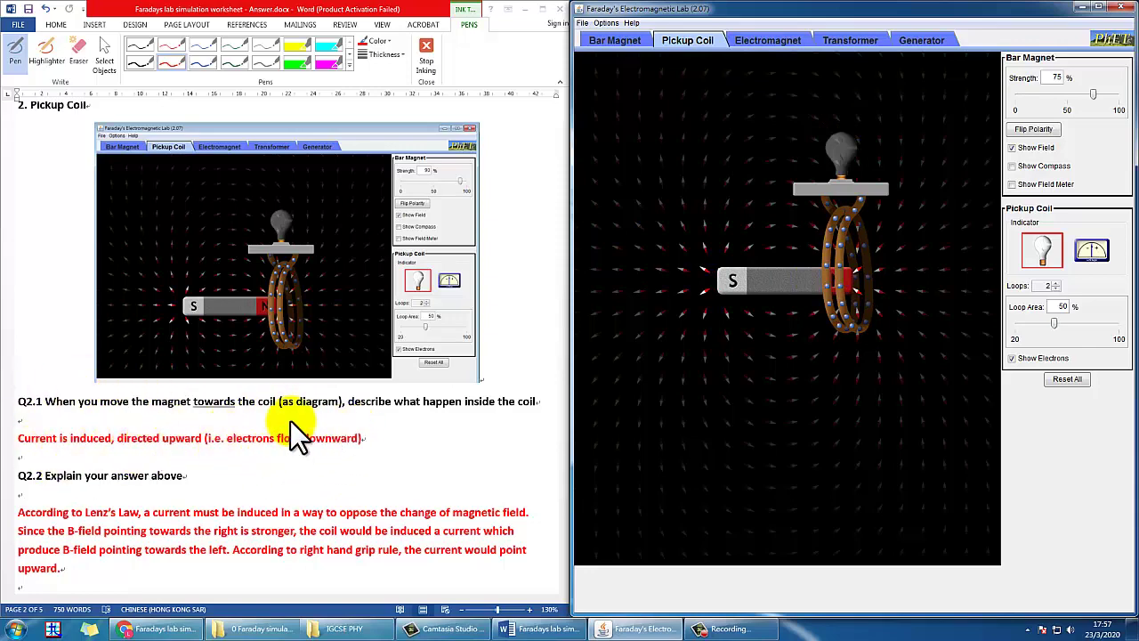
{"action": "scroll", "coordinate": [325, 460], "scroll_direction": "down", "scroll_amount": 4}
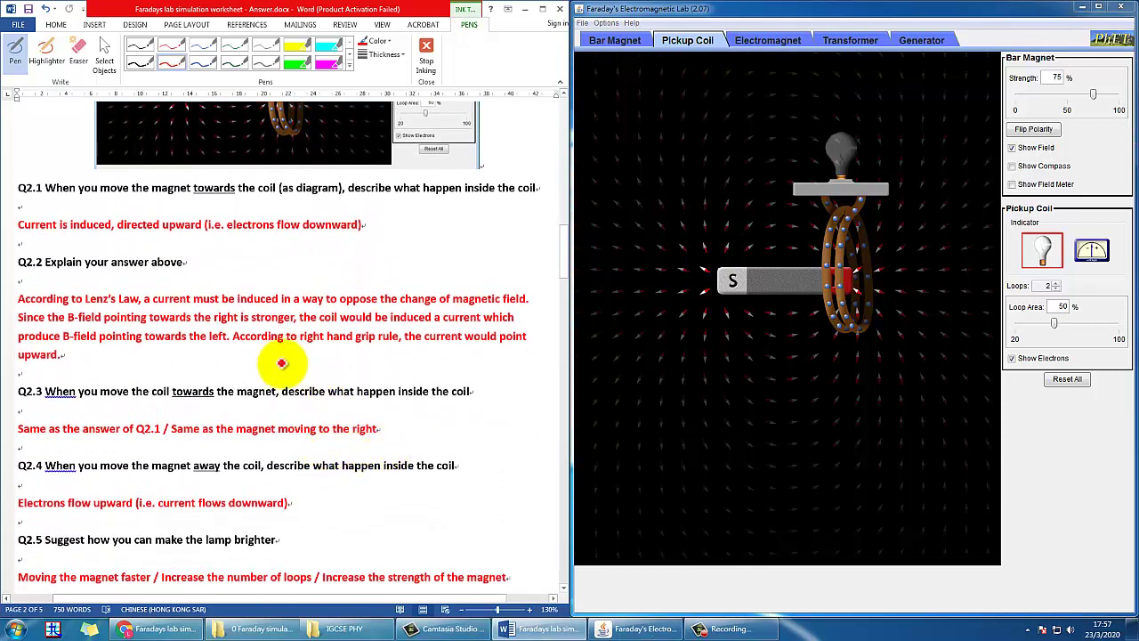
Highlight 'Lenz's Law', 'oppose the change of magnetic field', 'B-field', 'right', 'stronger' and 'towards the left' in yellow.
{"action": "scroll", "coordinate": [281, 362], "scroll_direction": "up", "scroll_amount": 1}
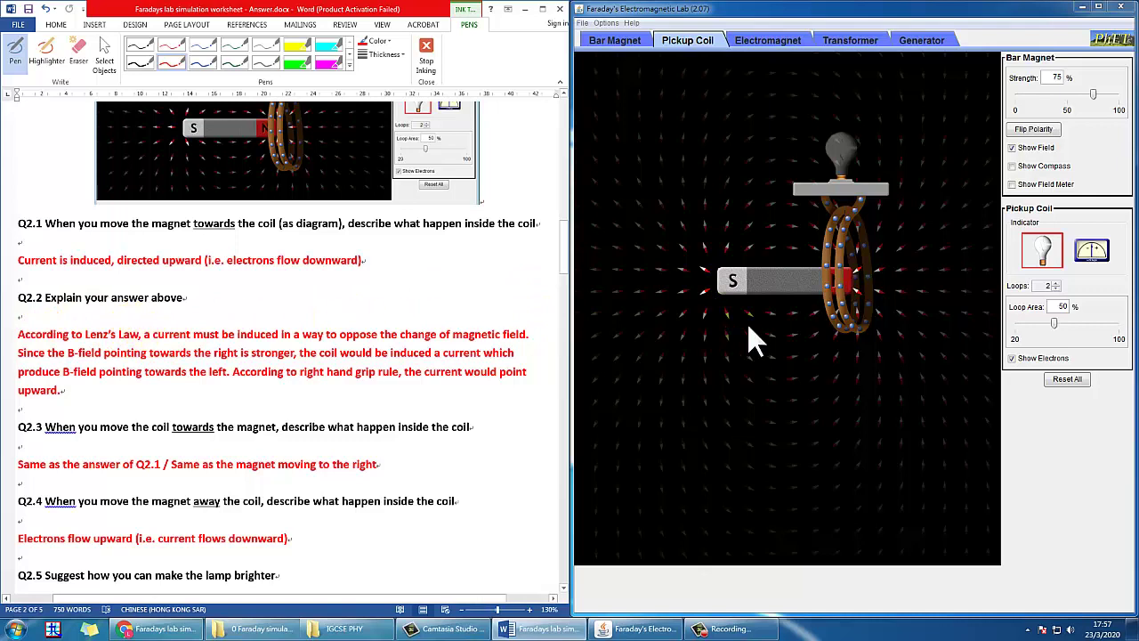
{"action": "left_click", "coordinate": [277, 49]}
{"action": "left_click_drag", "start_coordinate": [83, 337], "coordinate": [185, 335]}
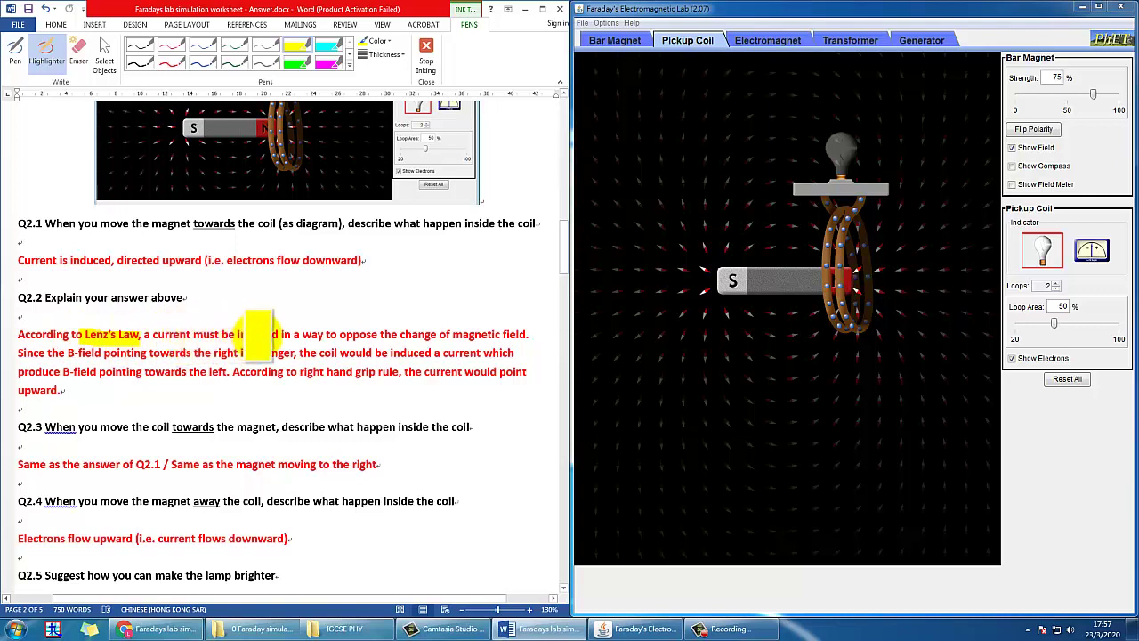
{"action": "left_click_drag", "start_coordinate": [338, 336], "coordinate": [511, 338]}
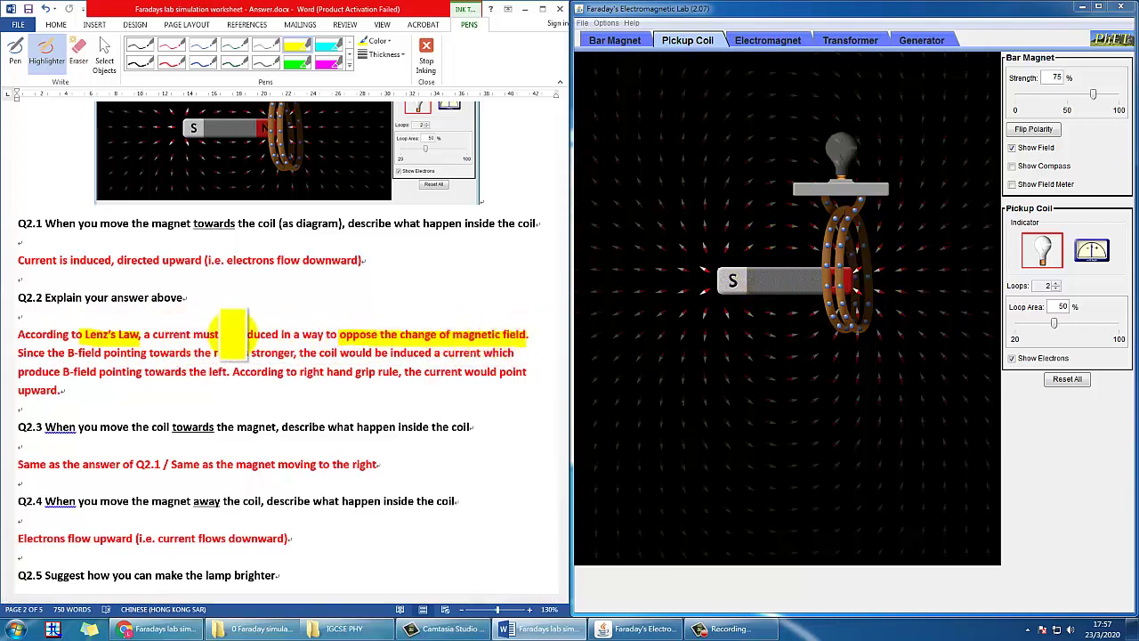
{"action": "left_click_drag", "start_coordinate": [70, 354], "coordinate": [101, 354]}
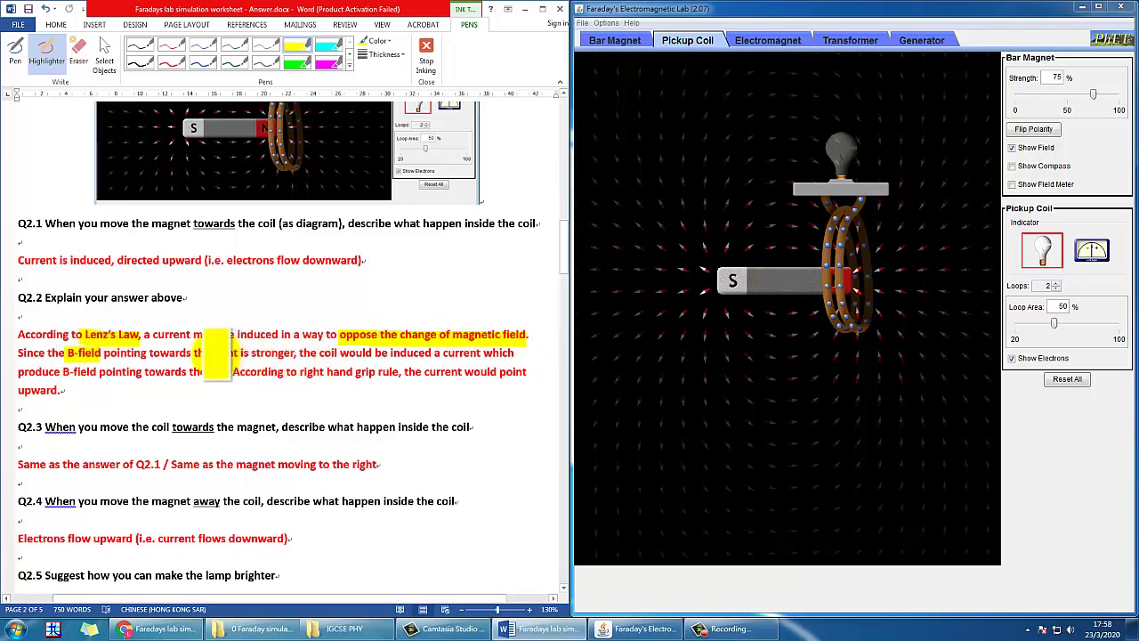
{"action": "left_click_drag", "start_coordinate": [214, 354], "coordinate": [238, 354]}
{"action": "mouse_move", "coordinate": [789, 292]}
{"action": "left_mouse_down"}
{"action": "mouse_move", "coordinate": [648, 297]}
{"action": "mouse_move", "coordinate": [803, 300]}
{"action": "left_mouse_up"}
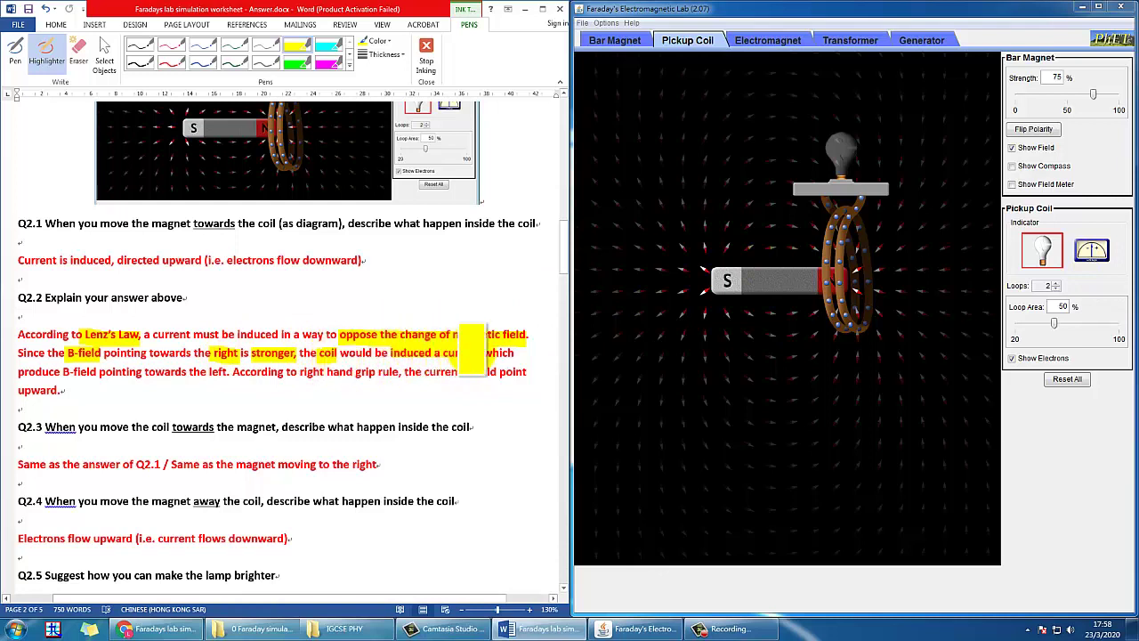
{"action": "left_click_drag", "start_coordinate": [147, 374], "coordinate": [229, 371]}
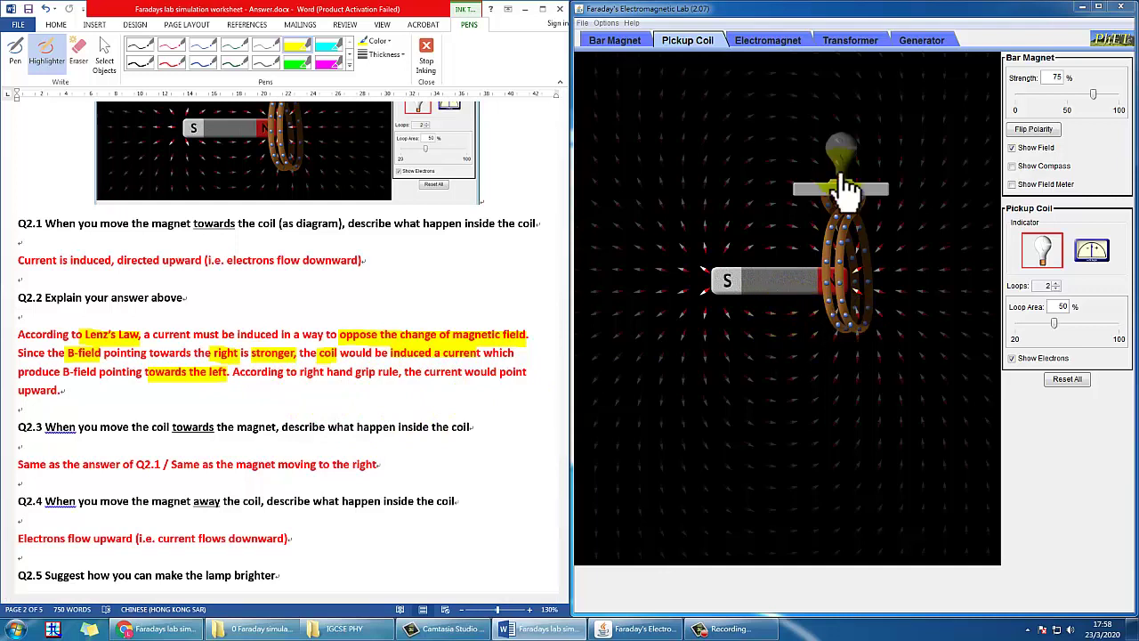
Swing the magnet out and back in to light the lamp, then bring Q2.5 and Q2.6 into view.
{"action": "mouse_move", "coordinate": [793, 298]}
{"action": "left_mouse_down"}
{"action": "mouse_move", "coordinate": [742, 300]}
{"action": "mouse_move", "coordinate": [801, 298]}
{"action": "left_mouse_up"}
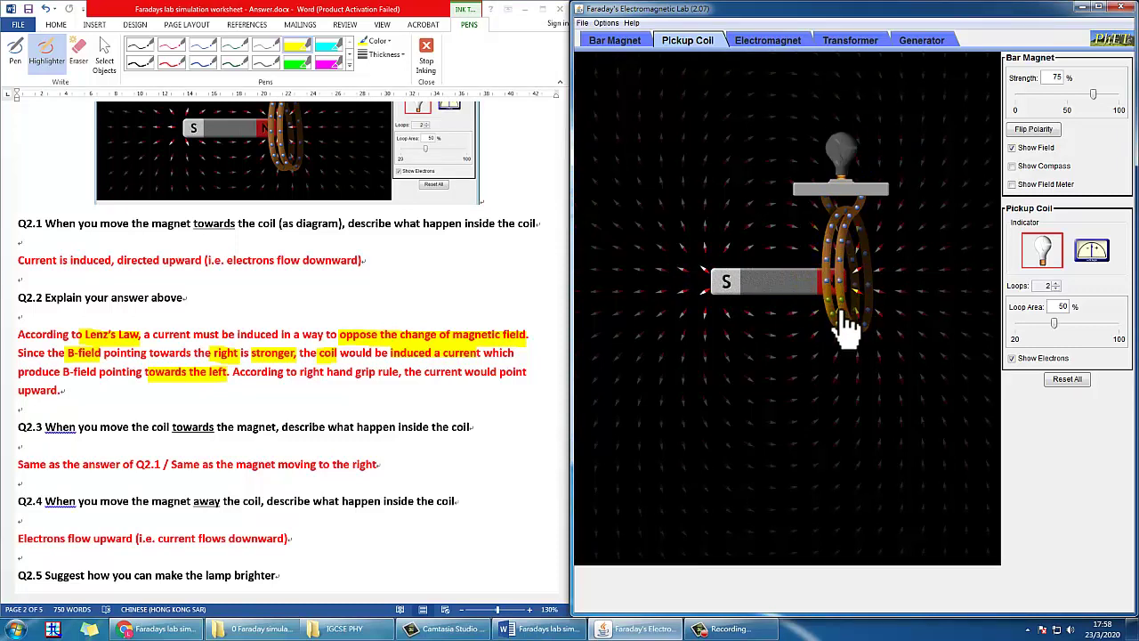
{"action": "left_click", "coordinate": [294, 396]}
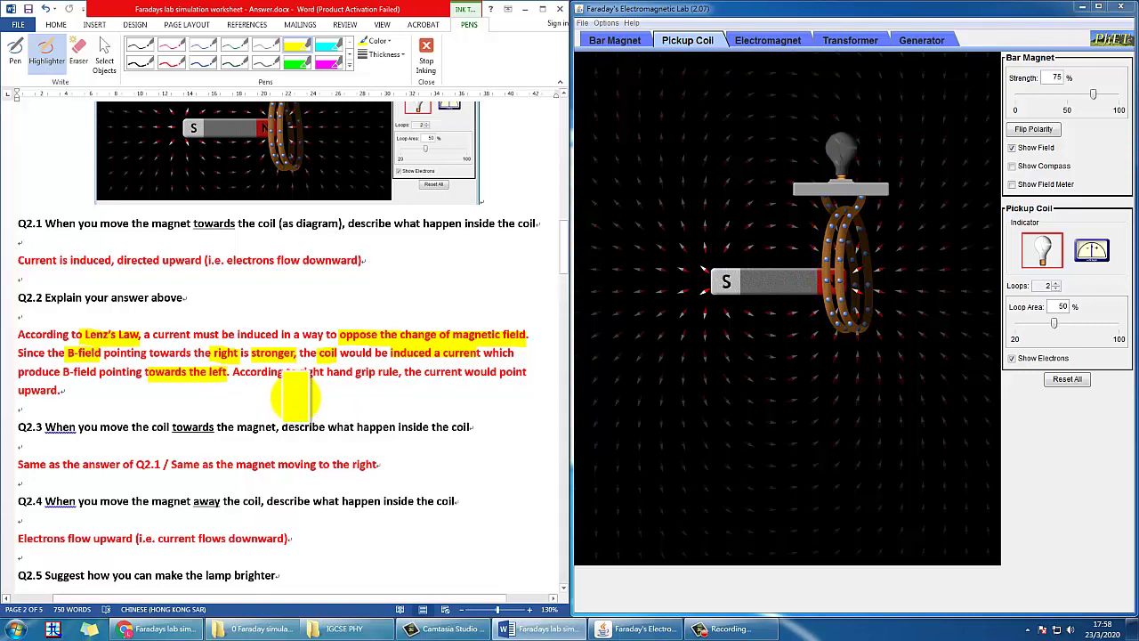
{"action": "scroll", "coordinate": [294, 391], "scroll_direction": "down", "scroll_amount": 1}
{"action": "scroll", "coordinate": [294, 391], "scroll_direction": "down", "scroll_amount": 2}
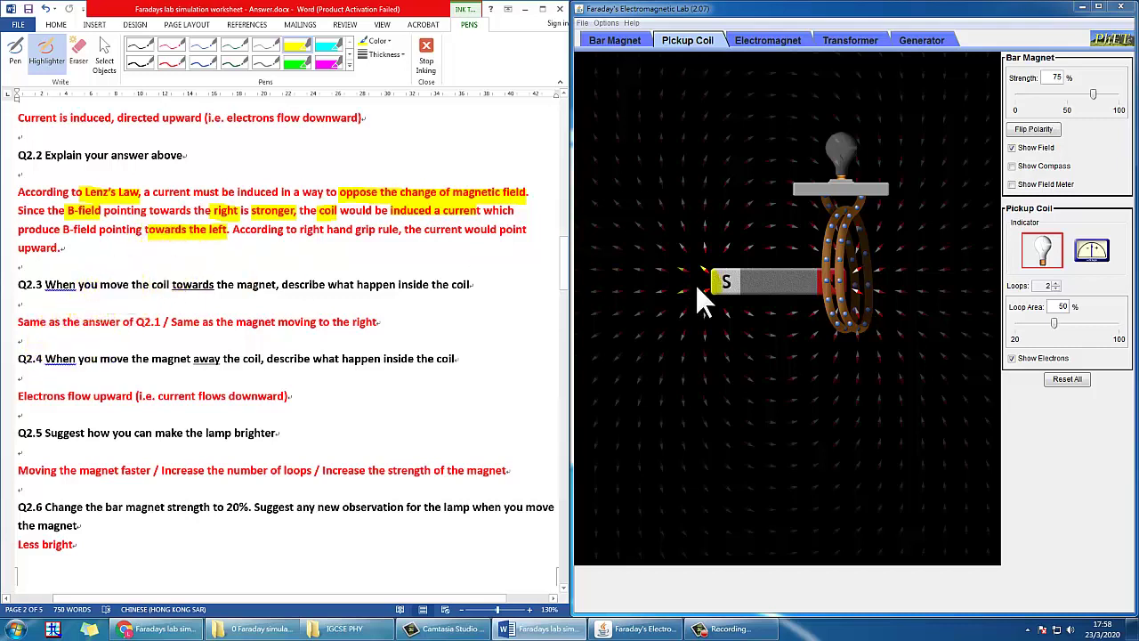
Move the coil toward the bar magnet, then pass the magnet through the coil to rest on its right.
{"action": "left_click_drag", "start_coordinate": [806, 297], "coordinate": [682, 275]}
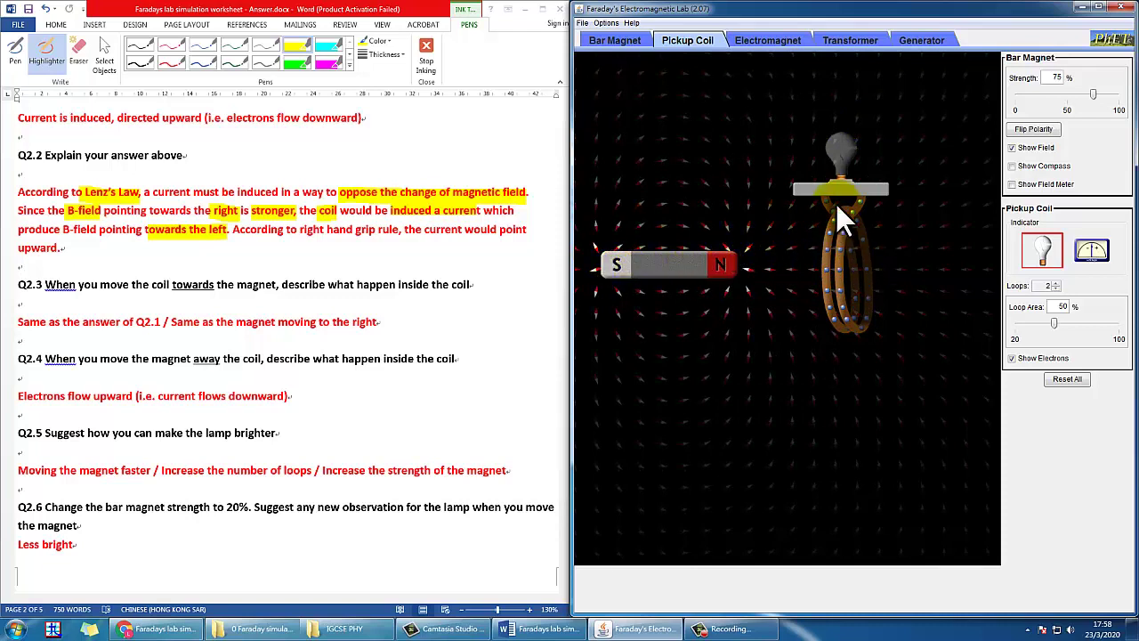
{"action": "left_click_drag", "start_coordinate": [857, 188], "coordinate": [707, 223]}
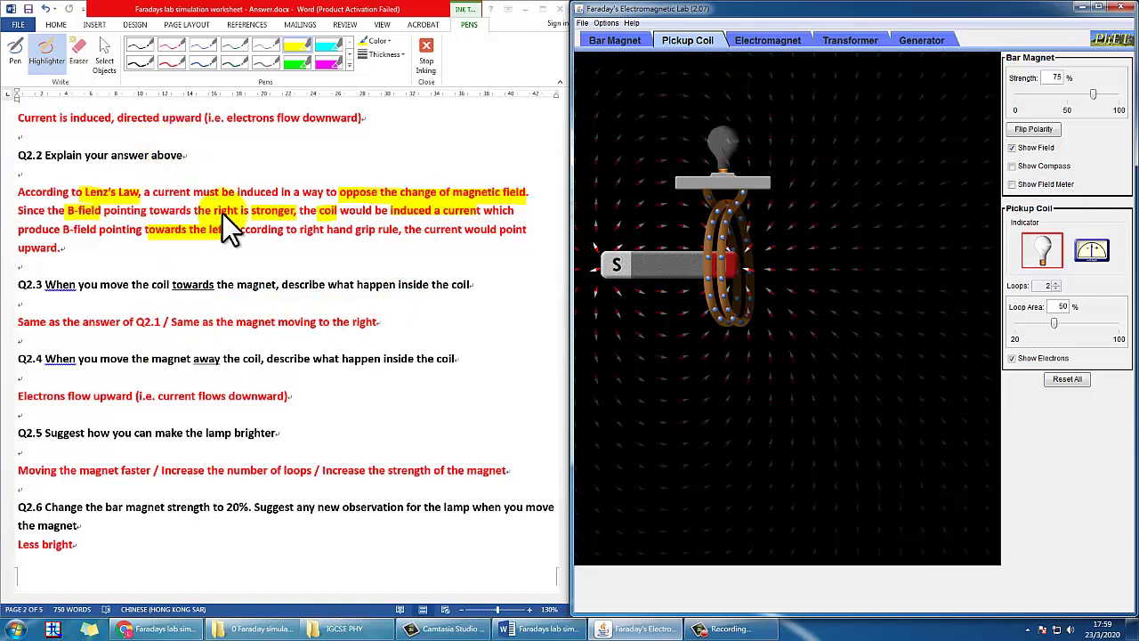
{"action": "left_click", "coordinate": [83, 379]}
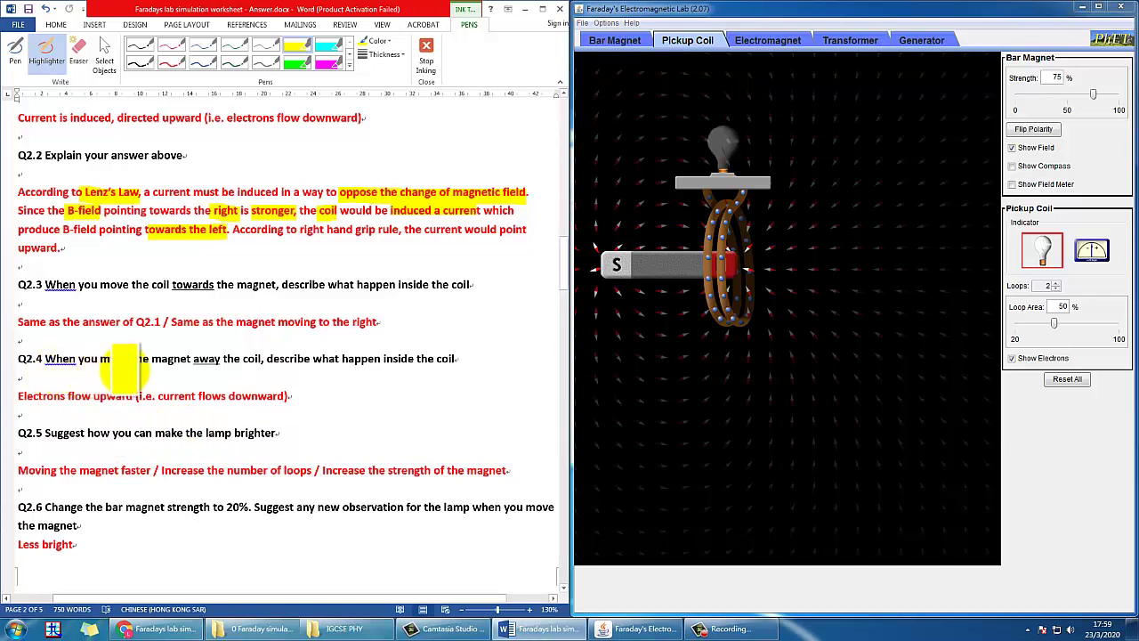
{"action": "left_click", "coordinate": [655, 330]}
{"action": "left_click_drag", "start_coordinate": [636, 281], "coordinate": [533, 374]}
{"action": "left_click_drag", "start_coordinate": [662, 376], "coordinate": [742, 289]}
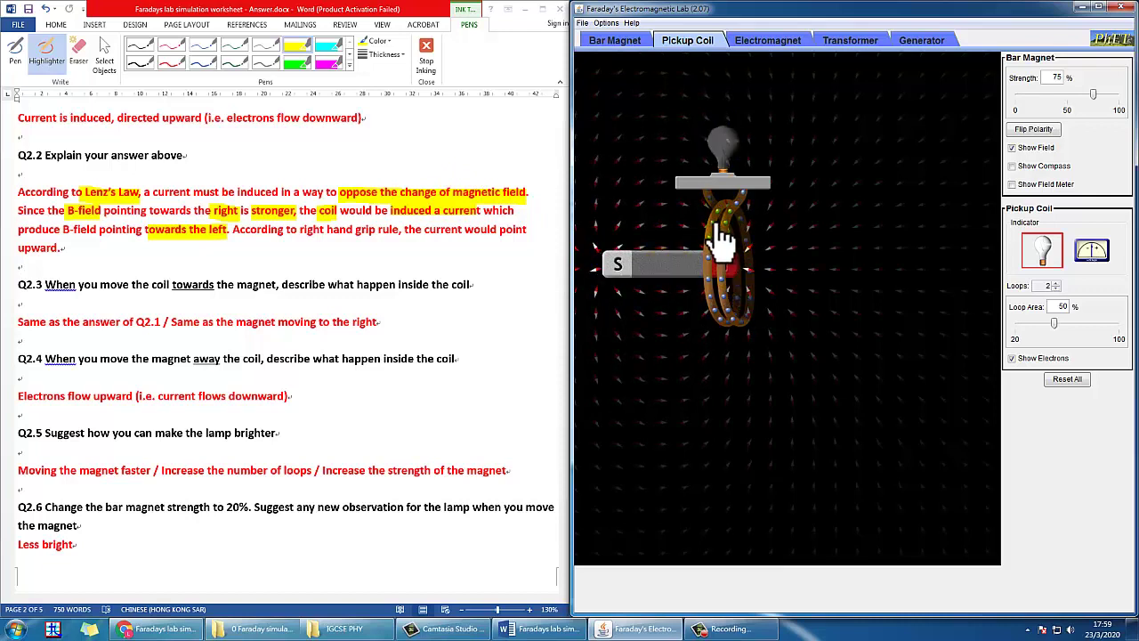
{"action": "left_click_drag", "start_coordinate": [629, 276], "coordinate": [841, 279]}
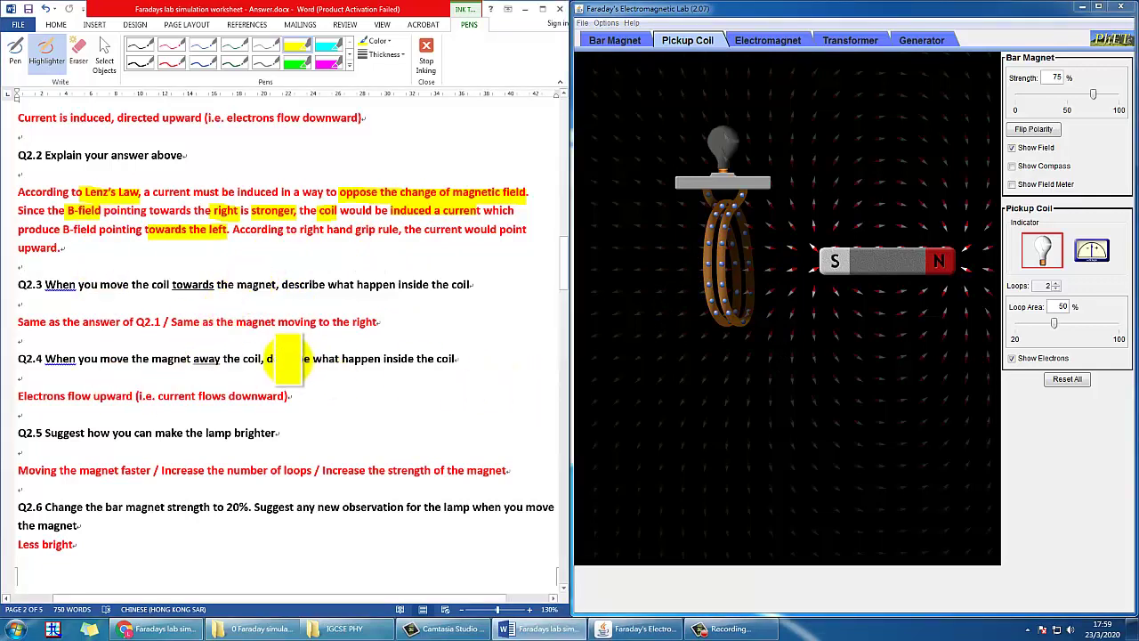
Highlight 'describe' in Q2.4 and set the bar magnet just right of the two-loop coil.
{"action": "left_click_drag", "start_coordinate": [267, 358], "coordinate": [312, 359]}
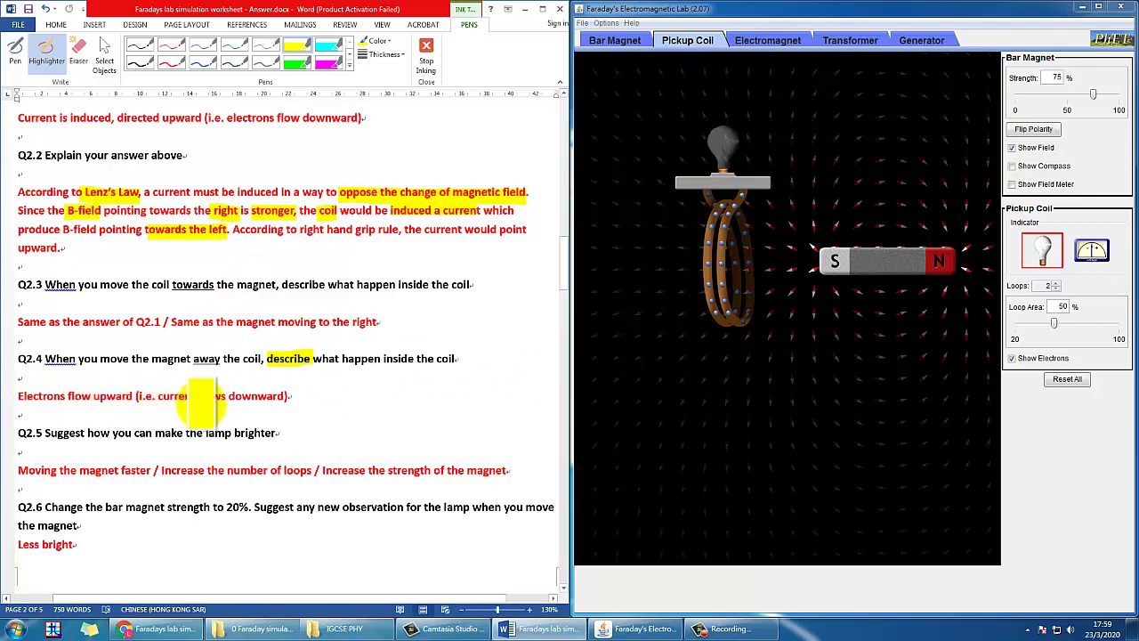
{"action": "scroll", "coordinate": [350, 405], "scroll_direction": "down", "scroll_amount": 3}
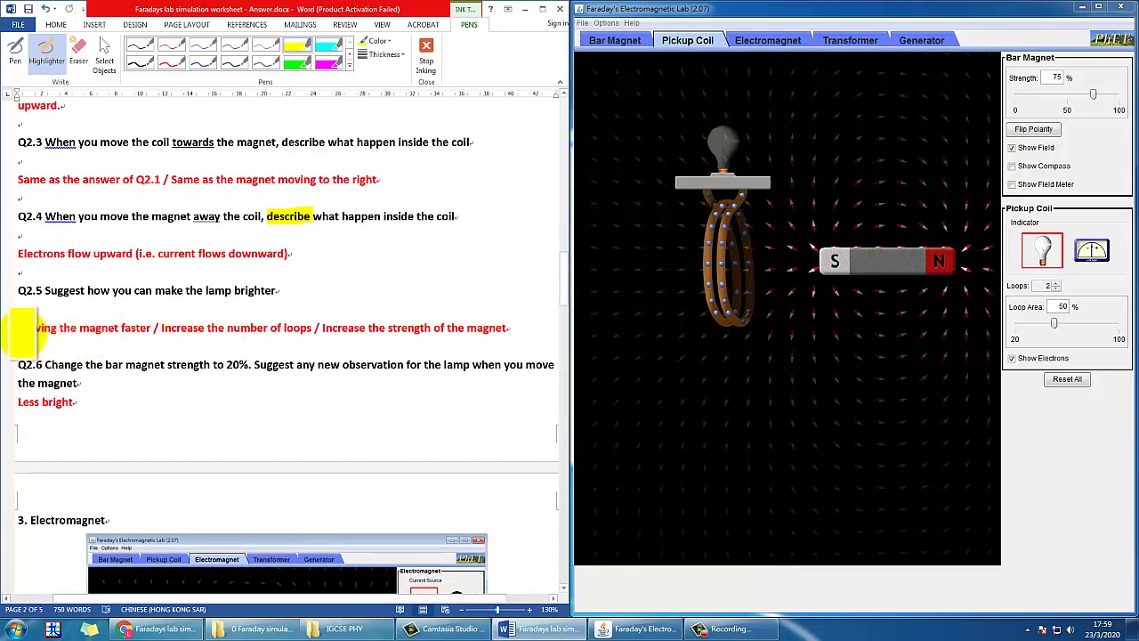
{"action": "left_click_drag", "start_coordinate": [910, 287], "coordinate": [888, 280]}
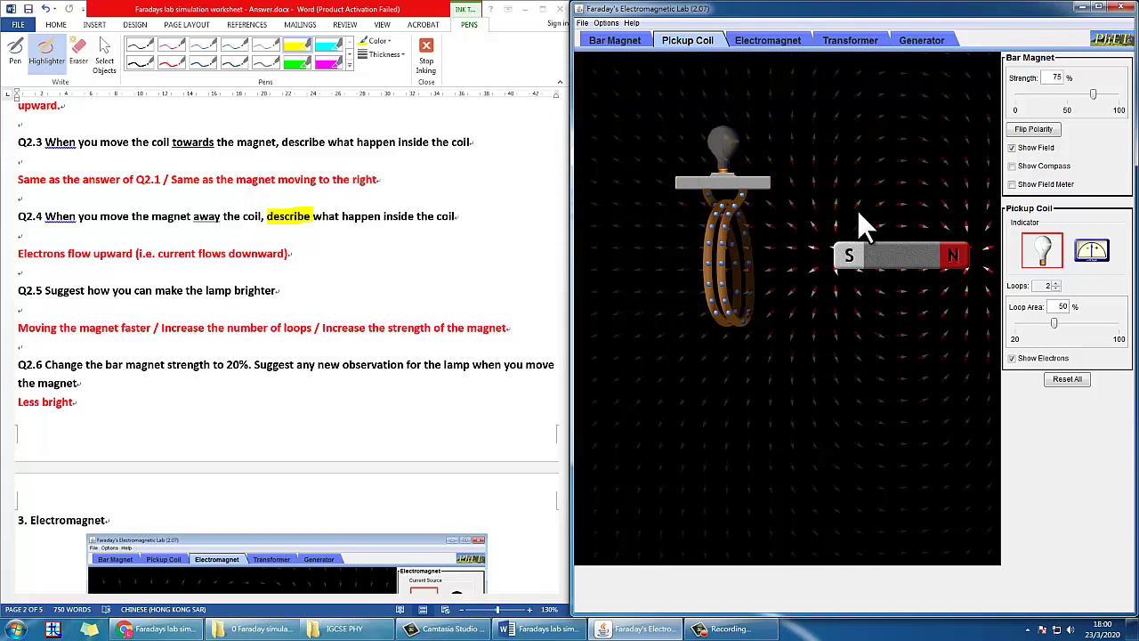
{"action": "left_click_drag", "start_coordinate": [946, 261], "coordinate": [822, 307]}
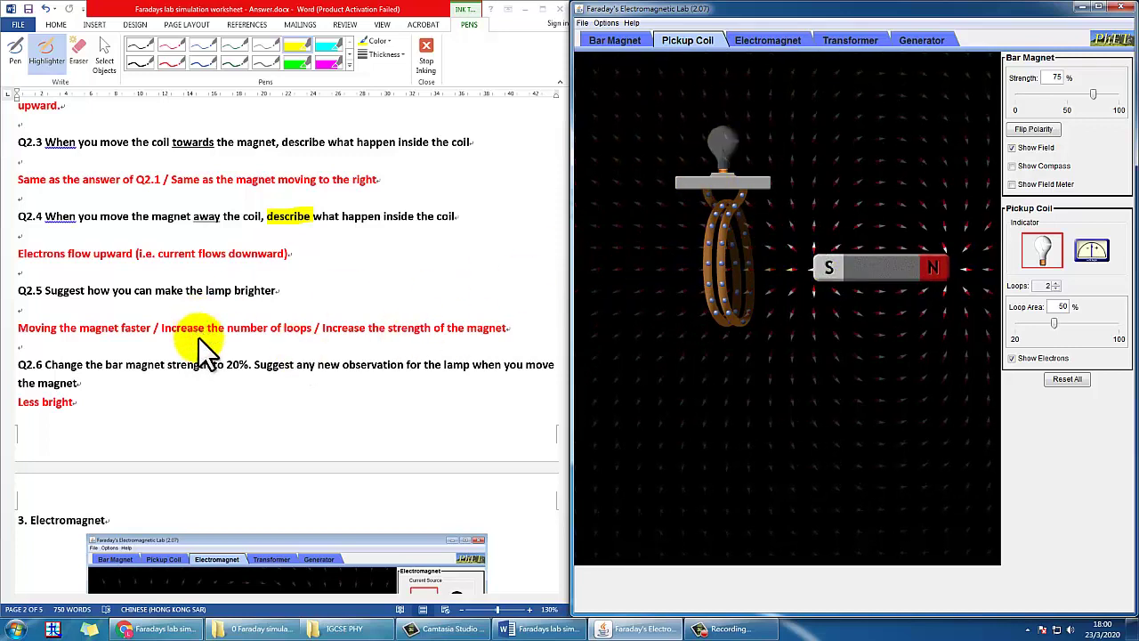
Compare the lamp with three and one coil loops, ending at three loops with magnet strength 100%.
{"action": "left_click", "coordinate": [1056, 283]}
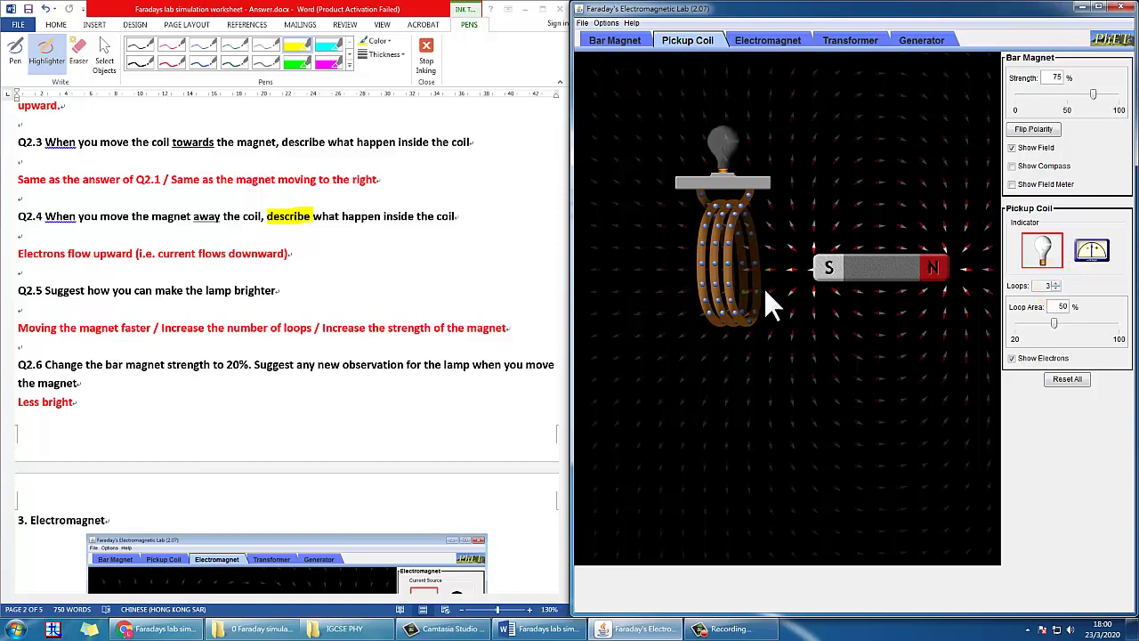
{"action": "mouse_move", "coordinate": [859, 275]}
{"action": "left_mouse_down"}
{"action": "mouse_move", "coordinate": [895, 279]}
{"action": "mouse_move", "coordinate": [717, 272]}
{"action": "mouse_move", "coordinate": [760, 255]}
{"action": "mouse_move", "coordinate": [744, 245]}
{"action": "mouse_move", "coordinate": [712, 262]}
{"action": "mouse_move", "coordinate": [896, 285]}
{"action": "mouse_move", "coordinate": [655, 284]}
{"action": "mouse_move", "coordinate": [879, 273]}
{"action": "left_mouse_up"}
{"action": "left_click", "coordinate": [1056, 290]}
{"action": "left_click", "coordinate": [1056, 289]}
{"action": "left_click", "coordinate": [1058, 289]}
{"action": "left_click", "coordinate": [1056, 282]}
{"action": "left_click", "coordinate": [1056, 282]}
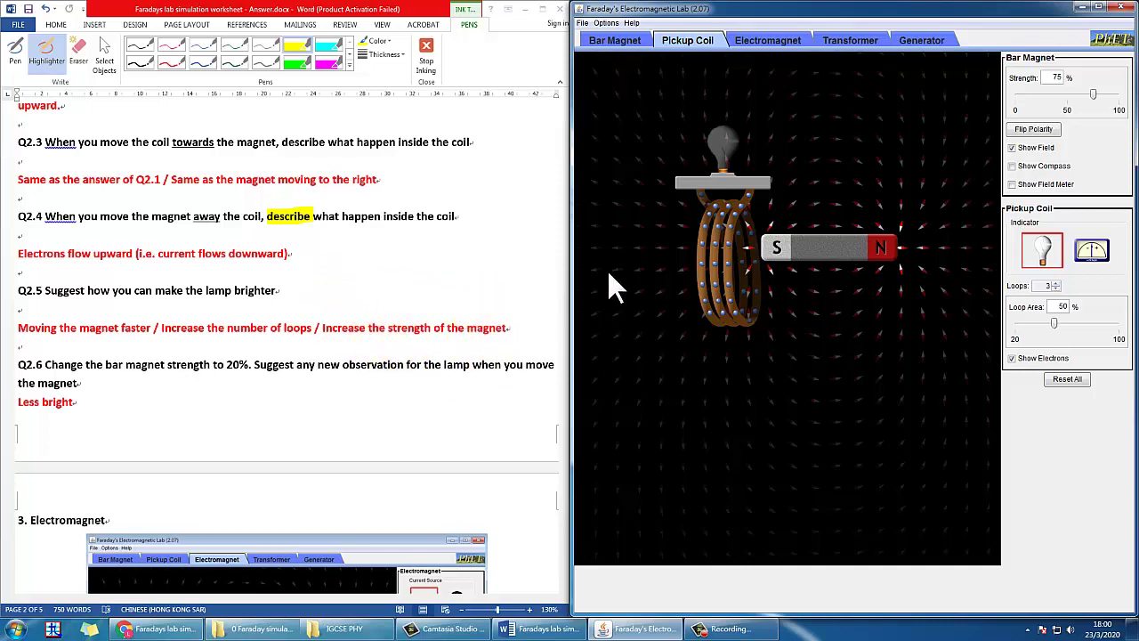
{"action": "left_click_drag", "start_coordinate": [1093, 94], "coordinate": [1123, 95]}
{"action": "mouse_move", "coordinate": [857, 263]}
{"action": "left_mouse_down"}
{"action": "mouse_move", "coordinate": [719, 283]}
{"action": "mouse_move", "coordinate": [892, 285]}
{"action": "mouse_move", "coordinate": [846, 279]}
{"action": "left_mouse_up"}
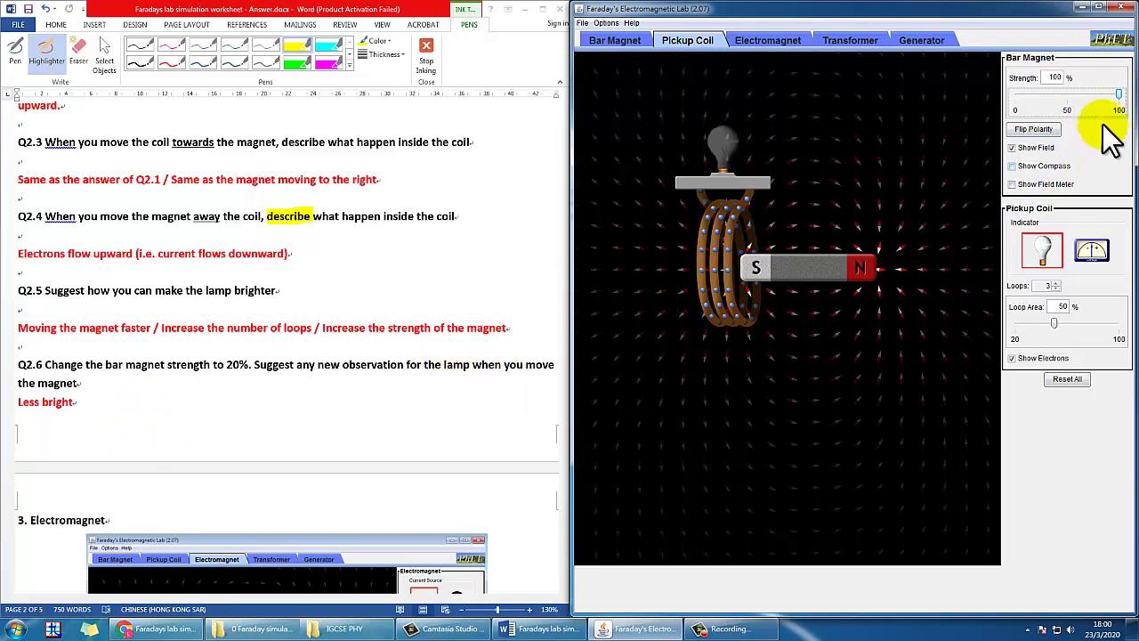
Lower the bar magnet strength to 0% and pass it through the coil, leaving the lamp dark.
{"action": "left_click_drag", "start_coordinate": [1115, 91], "coordinate": [1041, 96]}
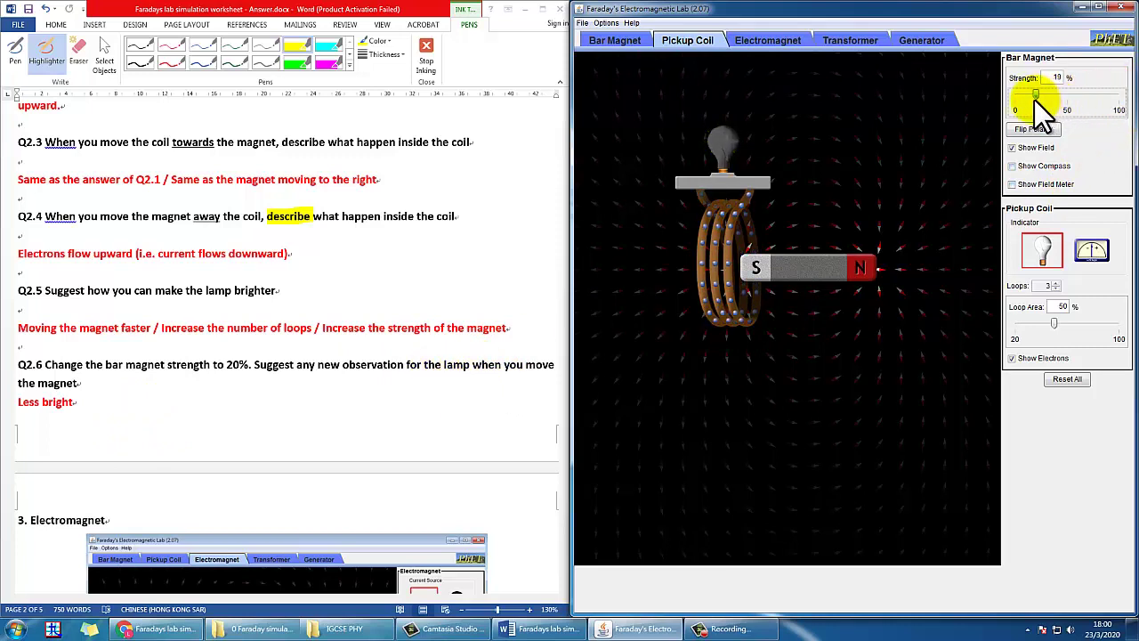
{"action": "left_click_drag", "start_coordinate": [839, 285], "coordinate": [728, 283]}
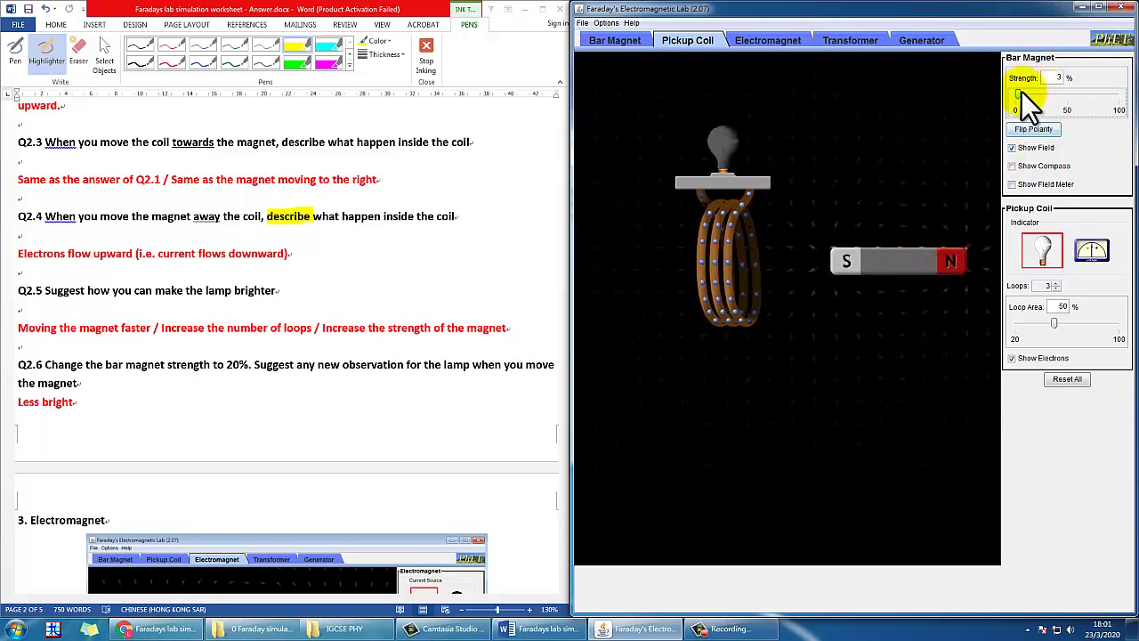
{"action": "left_click_drag", "start_coordinate": [900, 233], "coordinate": [662, 267]}
Open the Electromagnet tab, set the battery to 1 V then 10 V, and cut the coil to one loop.
{"action": "scroll", "coordinate": [204, 436], "scroll_direction": "down", "scroll_amount": 7}
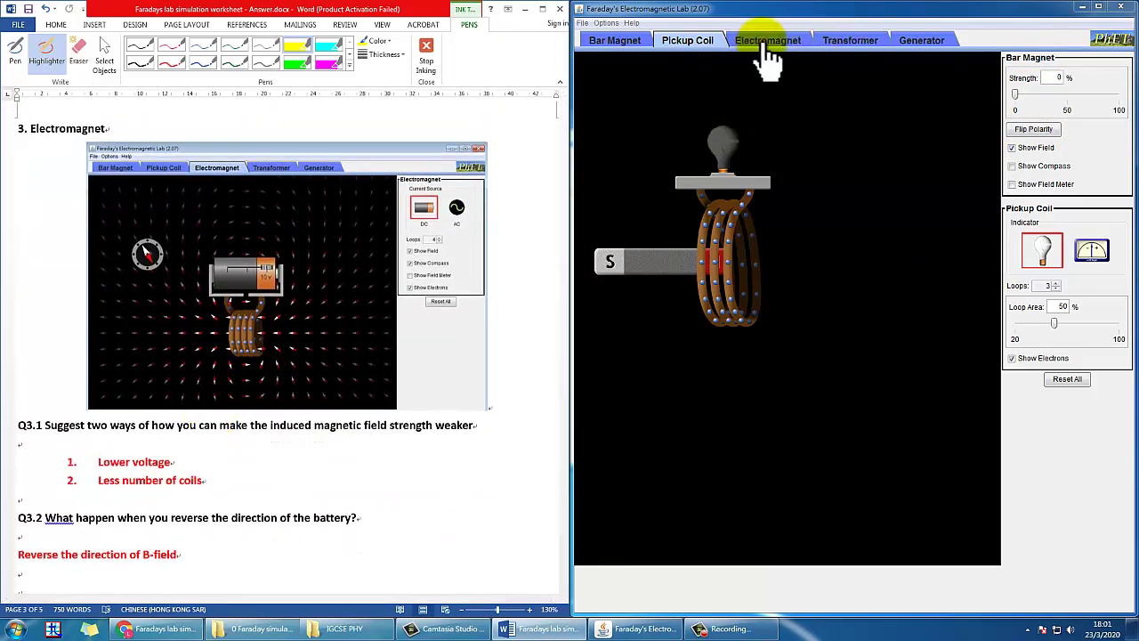
{"action": "left_click", "coordinate": [767, 41]}
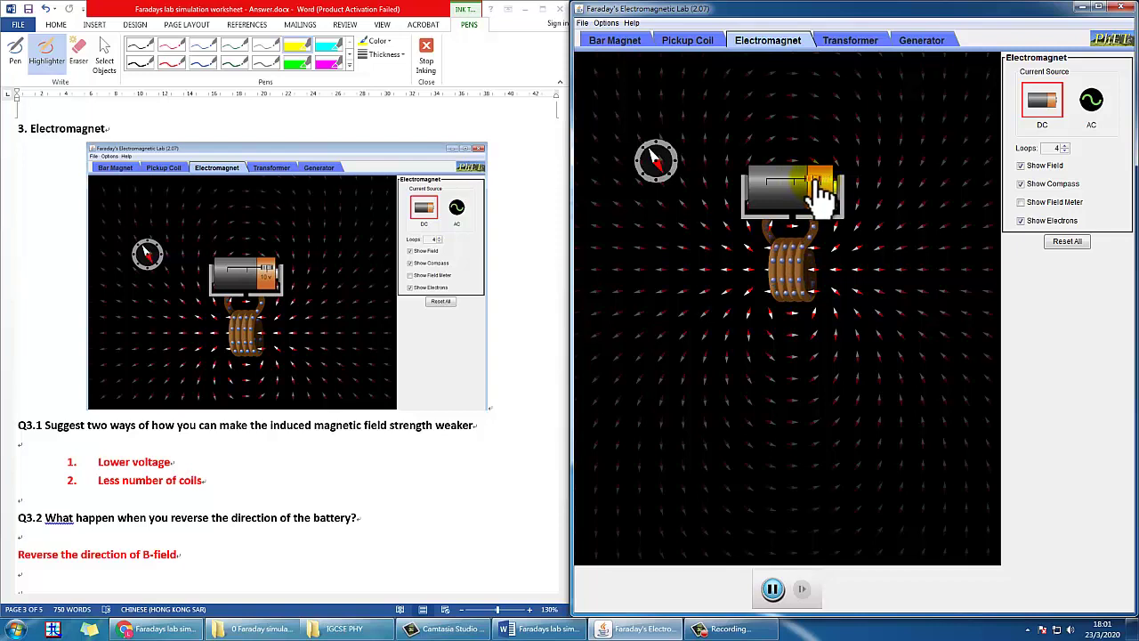
{"action": "left_click_drag", "start_coordinate": [812, 182], "coordinate": [802, 183]}
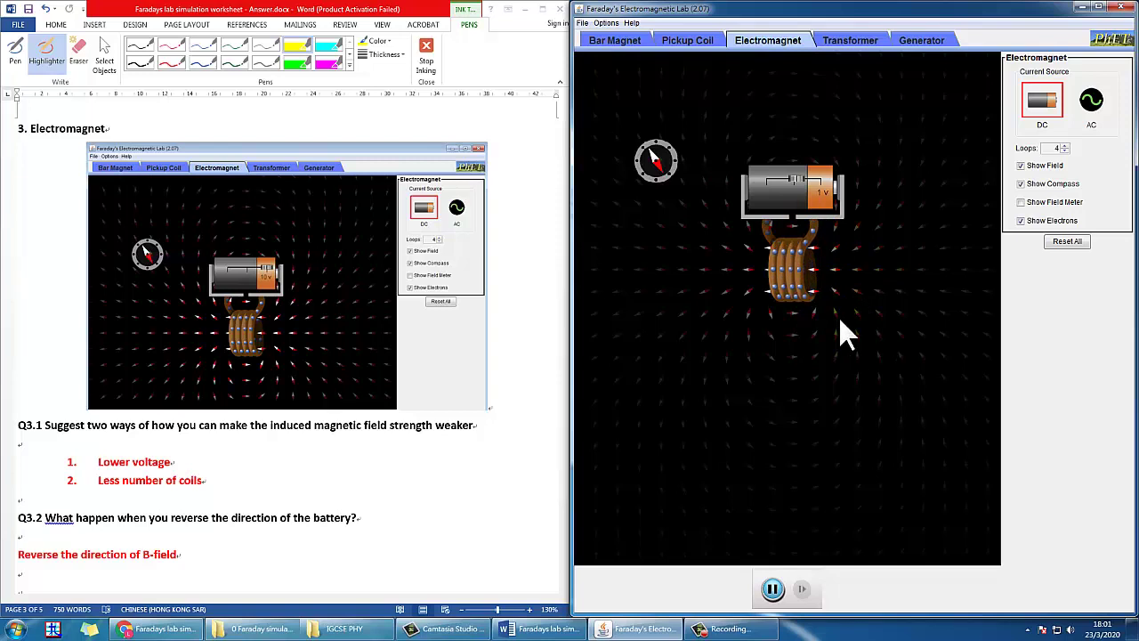
{"action": "left_click_drag", "start_coordinate": [795, 181], "coordinate": [857, 184]}
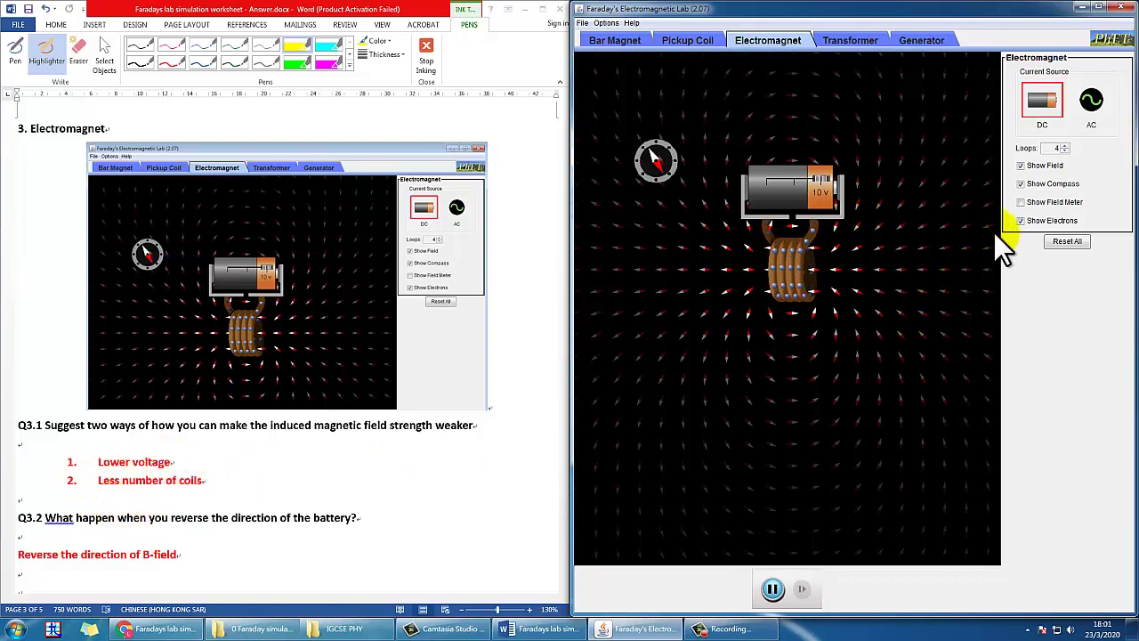
{"action": "left_click", "coordinate": [1064, 151]}
{"action": "left_click", "coordinate": [1064, 151]}
{"action": "left_click", "coordinate": [1064, 152]}
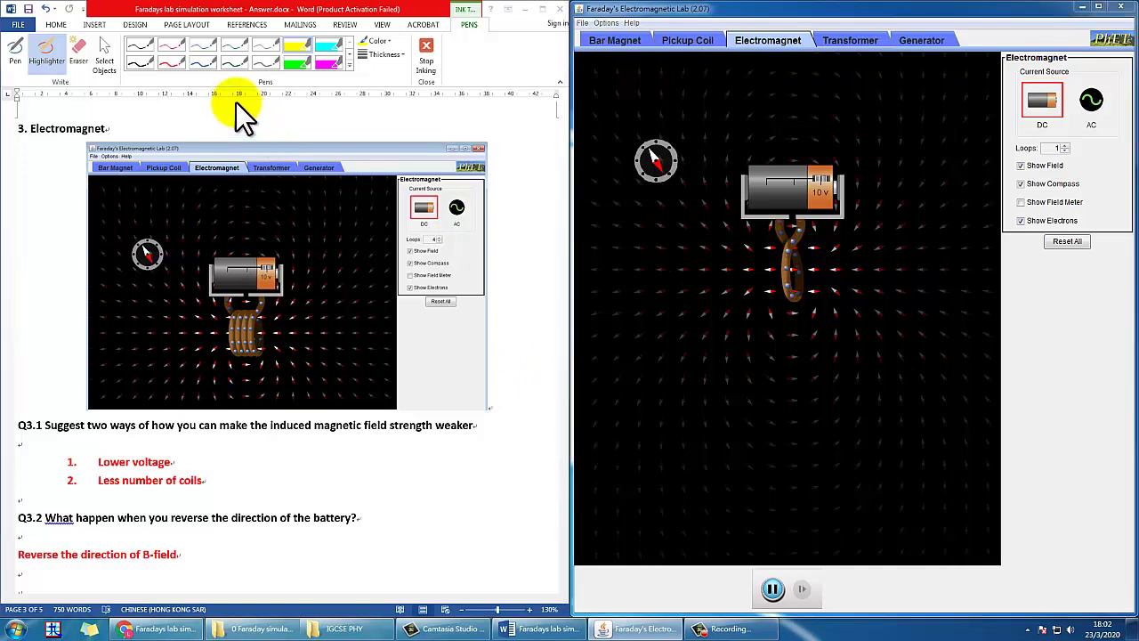
With the Pen, draw four field lines from the coil on the electromagnet screenshot.
{"action": "left_click", "coordinate": [204, 62]}
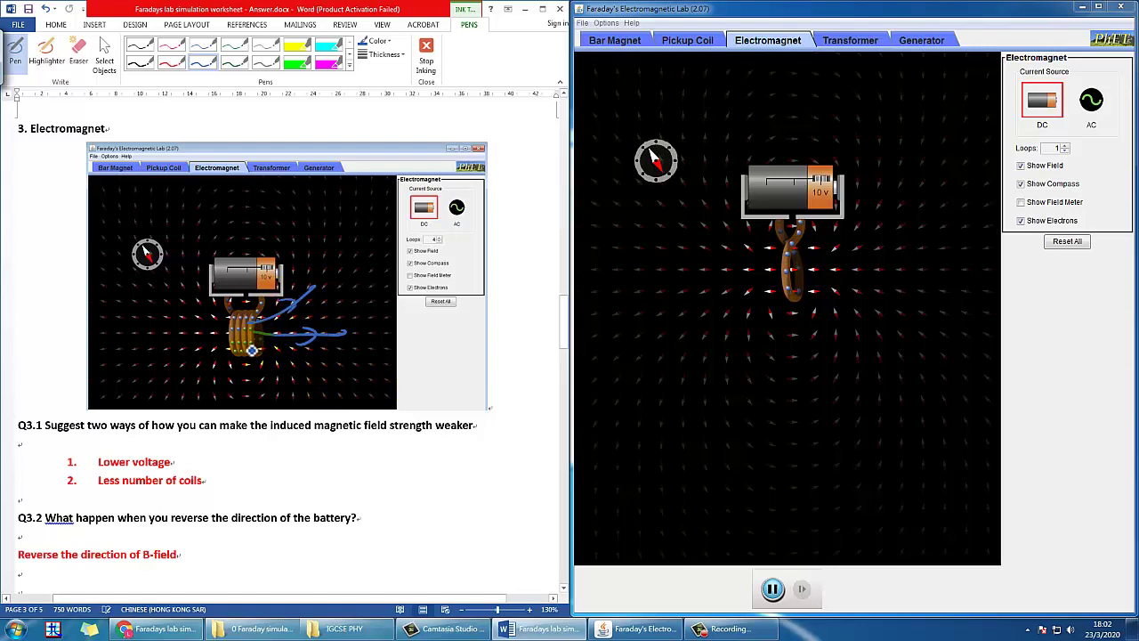
{"action": "left_click_drag", "start_coordinate": [252, 329], "coordinate": [338, 299]}
{"action": "left_click_drag", "start_coordinate": [248, 334], "coordinate": [310, 354]}
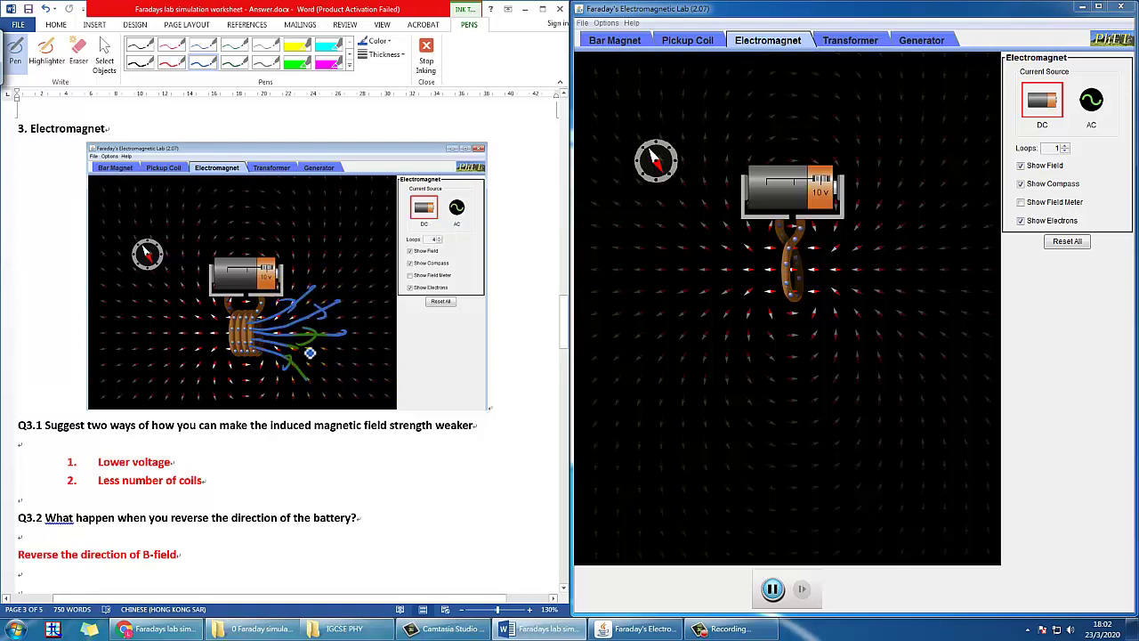
{"action": "left_click_drag", "start_coordinate": [251, 311], "coordinate": [299, 278]}
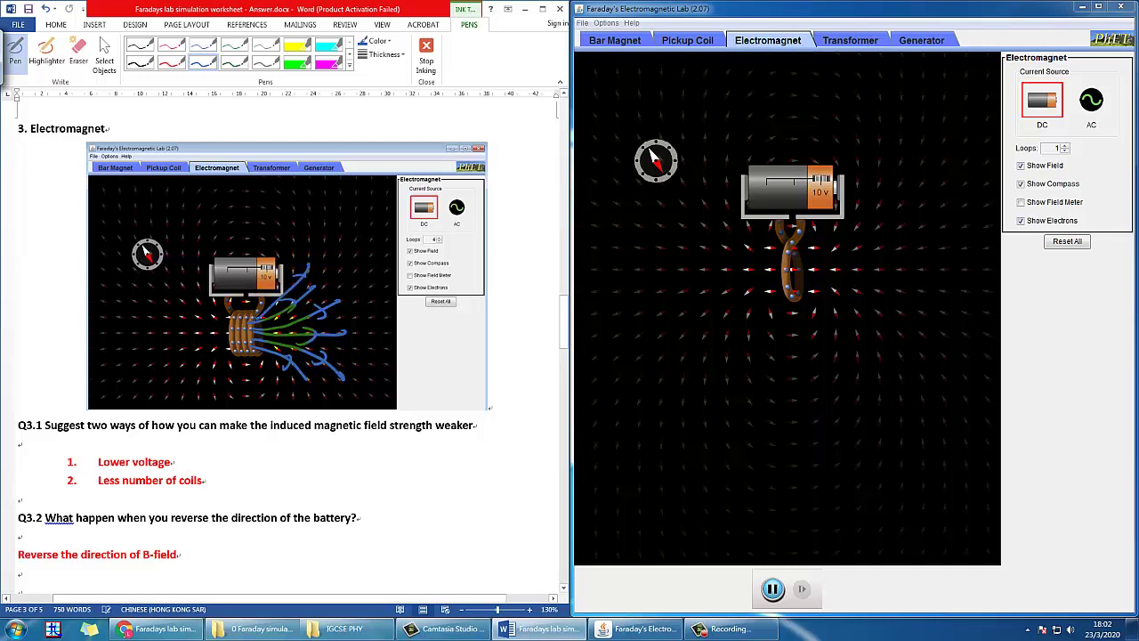
{"action": "left_click_drag", "start_coordinate": [255, 352], "coordinate": [286, 388]}
Erase the stray green ink strokes, including the one near the battery.
{"action": "mouse_move", "coordinate": [301, 347]}
{"action": "left_mouse_down"}
{"action": "mouse_move", "coordinate": [280, 320]}
{"action": "mouse_move", "coordinate": [304, 339]}
{"action": "mouse_move", "coordinate": [292, 369]}
{"action": "mouse_move", "coordinate": [323, 370]}
{"action": "mouse_move", "coordinate": [343, 344]}
{"action": "mouse_move", "coordinate": [307, 314]}
{"action": "mouse_move", "coordinate": [334, 307]}
{"action": "mouse_move", "coordinate": [300, 278]}
{"action": "left_mouse_up"}
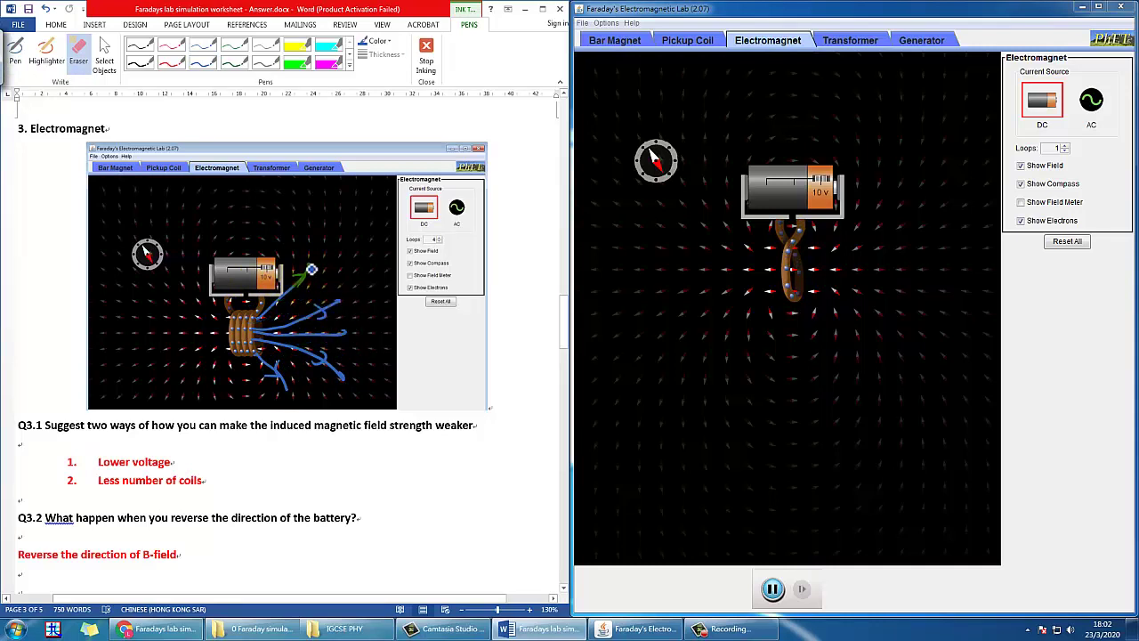
{"action": "left_click", "coordinate": [311, 269]}
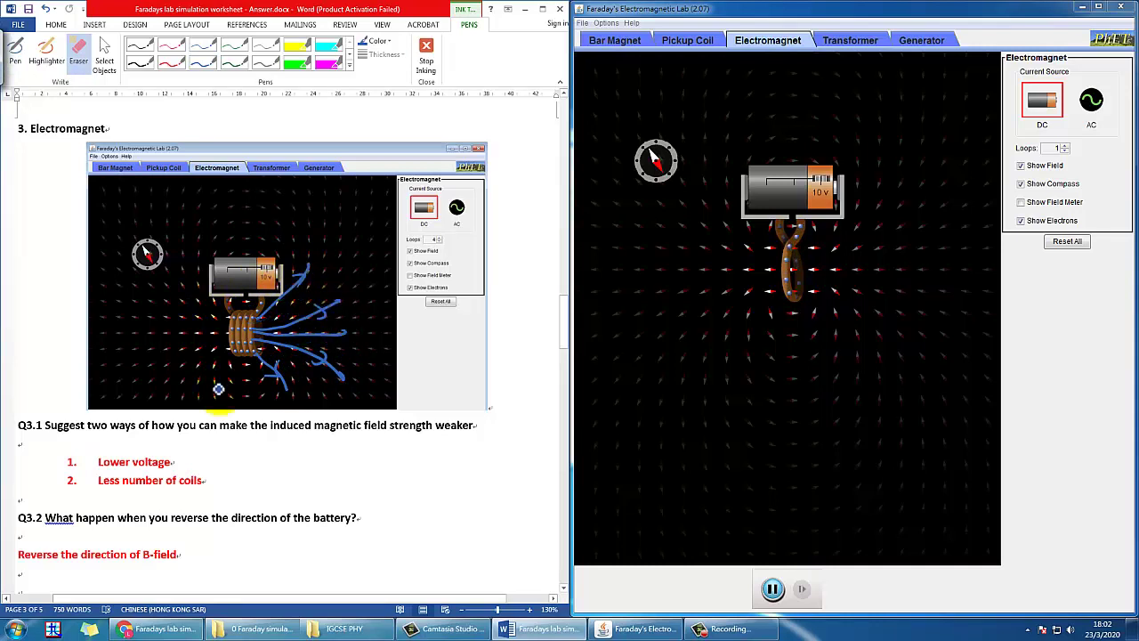
{"action": "scroll", "coordinate": [356, 445], "scroll_direction": "down", "scroll_amount": 3}
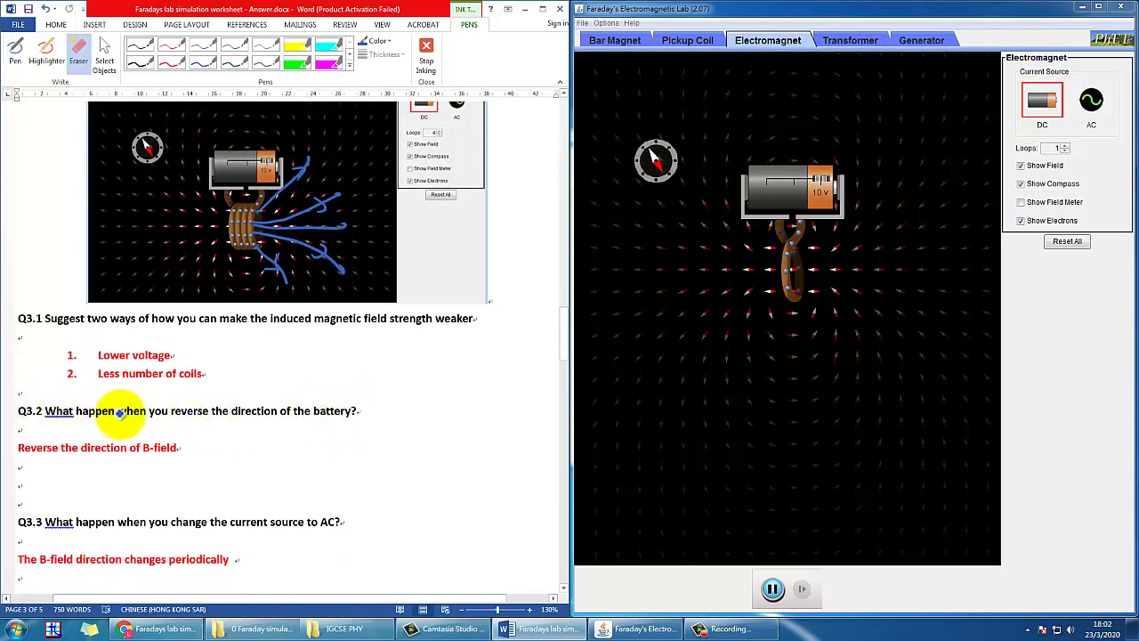
Lower the battery to 7 V, restore four loops, place the compass beside the coil, and return to +10 V.
{"action": "left_click_drag", "start_coordinate": [840, 208], "coordinate": [767, 191]}
{"action": "left_click", "coordinate": [1064, 146]}
{"action": "left_click", "coordinate": [1064, 146]}
{"action": "left_click", "coordinate": [1064, 145]}
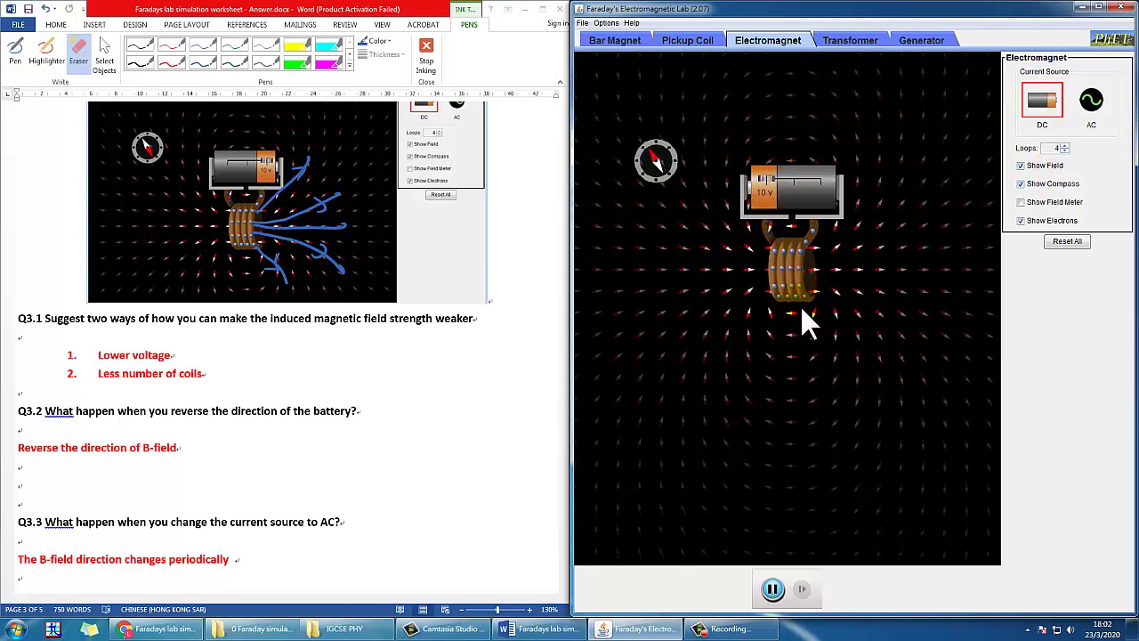
{"action": "left_click_drag", "start_coordinate": [671, 183], "coordinate": [745, 296]}
{"action": "left_click_drag", "start_coordinate": [776, 197], "coordinate": [839, 199]}
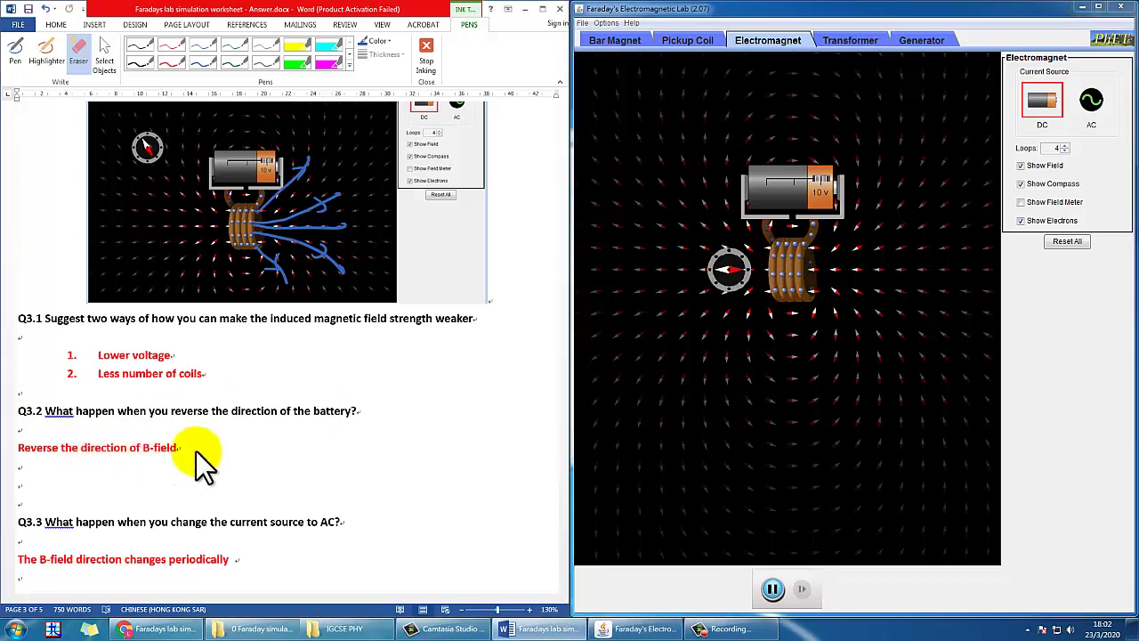
{"action": "key", "text": "Escape"}
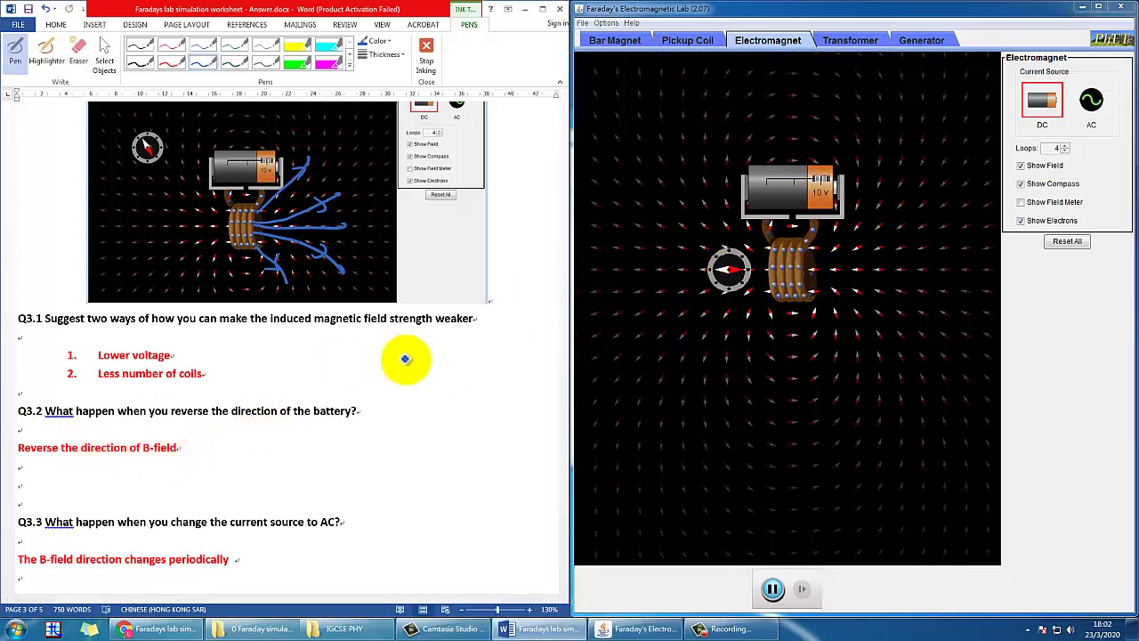
{"action": "scroll", "coordinate": [271, 377], "scroll_direction": "down", "scroll_amount": 3}
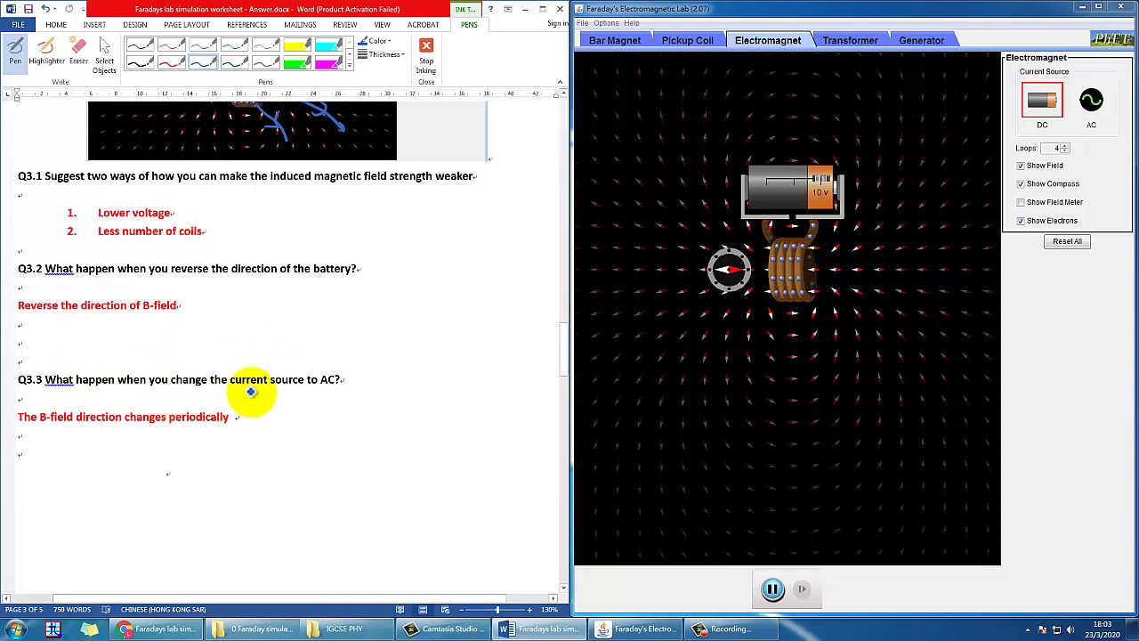
Try the AC supply, then go back to the battery and reverse its voltage.
{"action": "left_click", "coordinate": [1091, 102]}
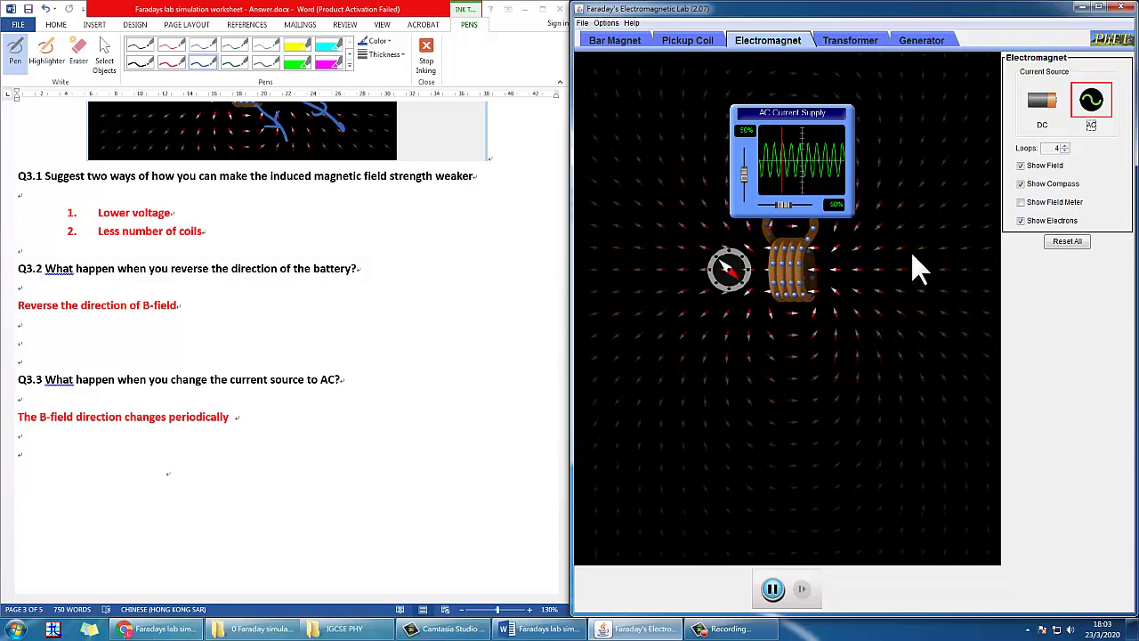
{"action": "left_click", "coordinate": [1039, 105]}
{"action": "left_click_drag", "start_coordinate": [826, 190], "coordinate": [852, 196]}
Put the electromagnet on AC, raising its frequency to 90% and then lowering it to 5%.
{"action": "left_click", "coordinate": [1092, 102]}
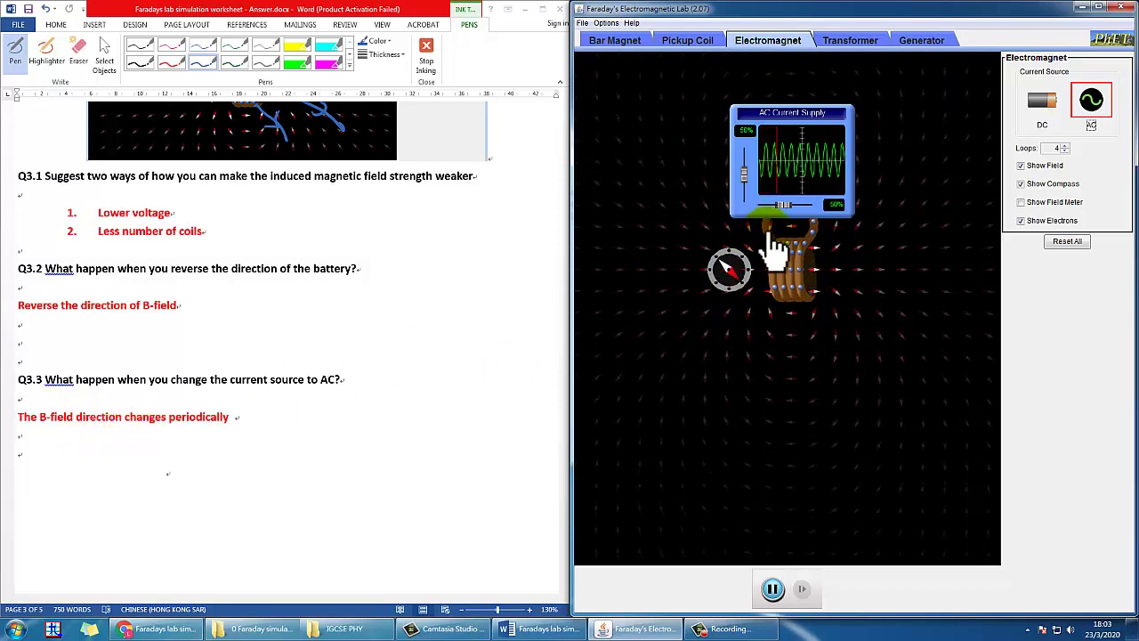
{"action": "left_click_drag", "start_coordinate": [766, 210], "coordinate": [797, 210]}
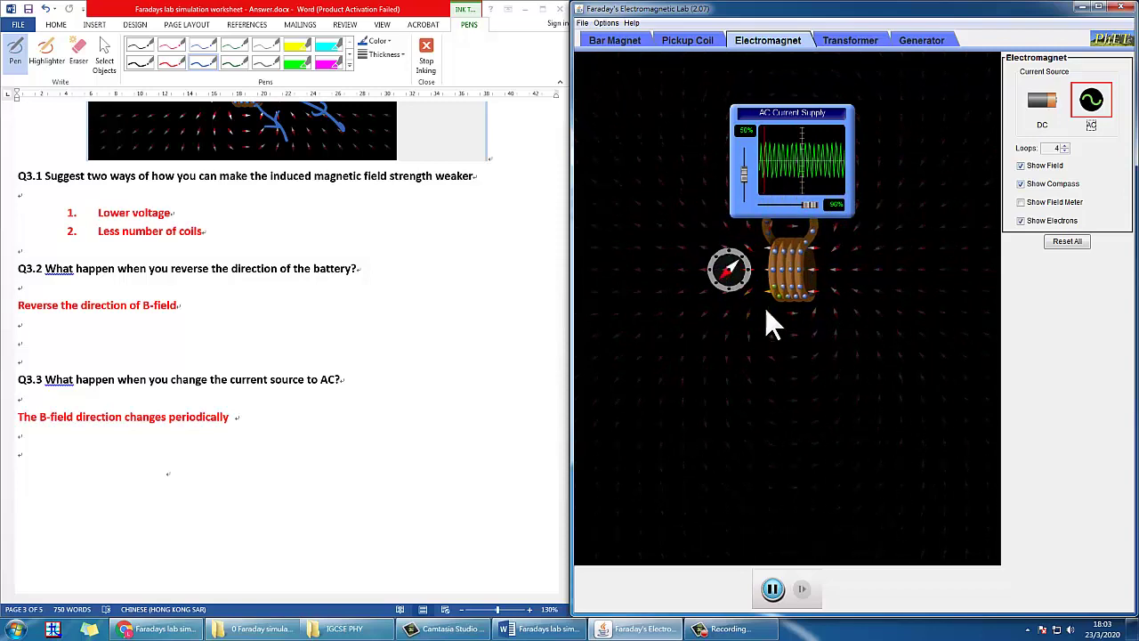
{"action": "left_click_drag", "start_coordinate": [813, 213], "coordinate": [756, 206]}
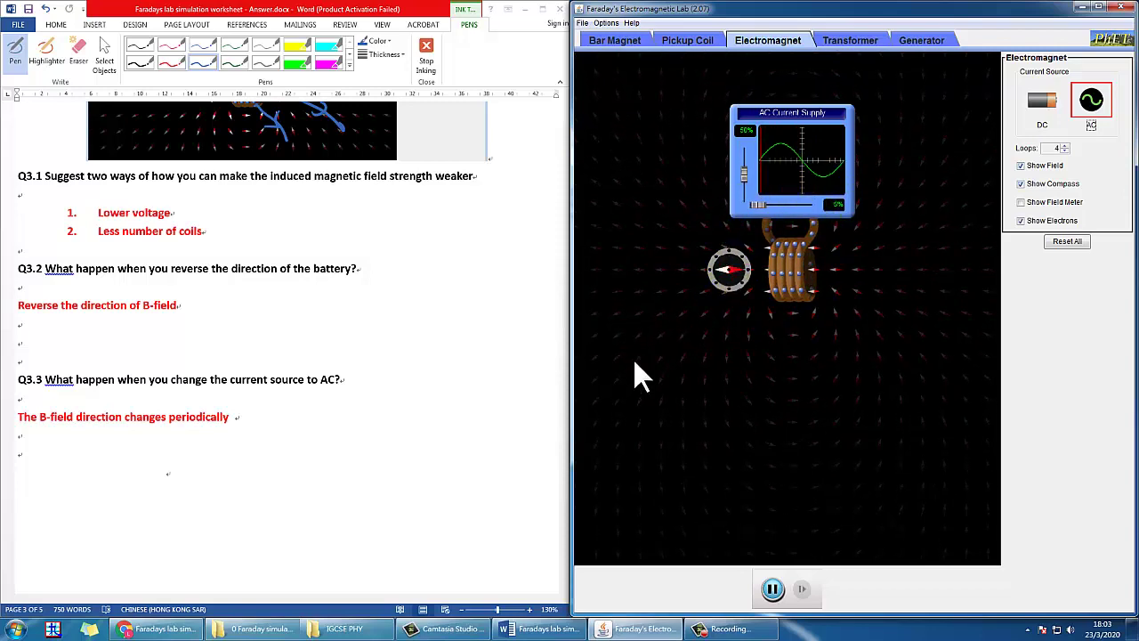